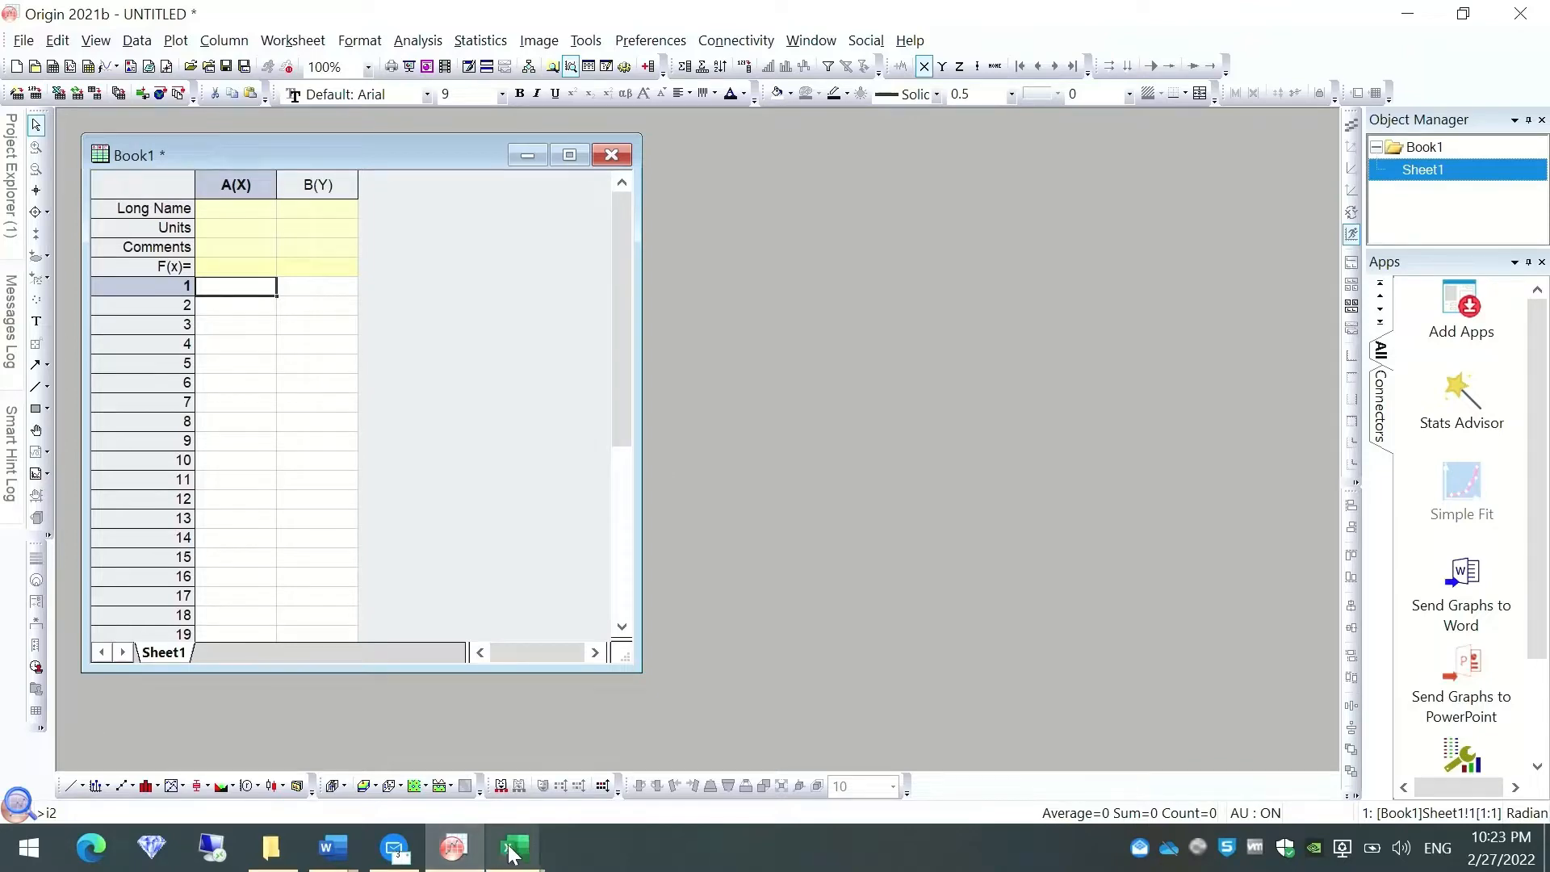
Switch to the Excel workbook and copy the wavelength and absorbance data in A2:B2002.
mouse_move(515, 847)
left_click(419, 730)
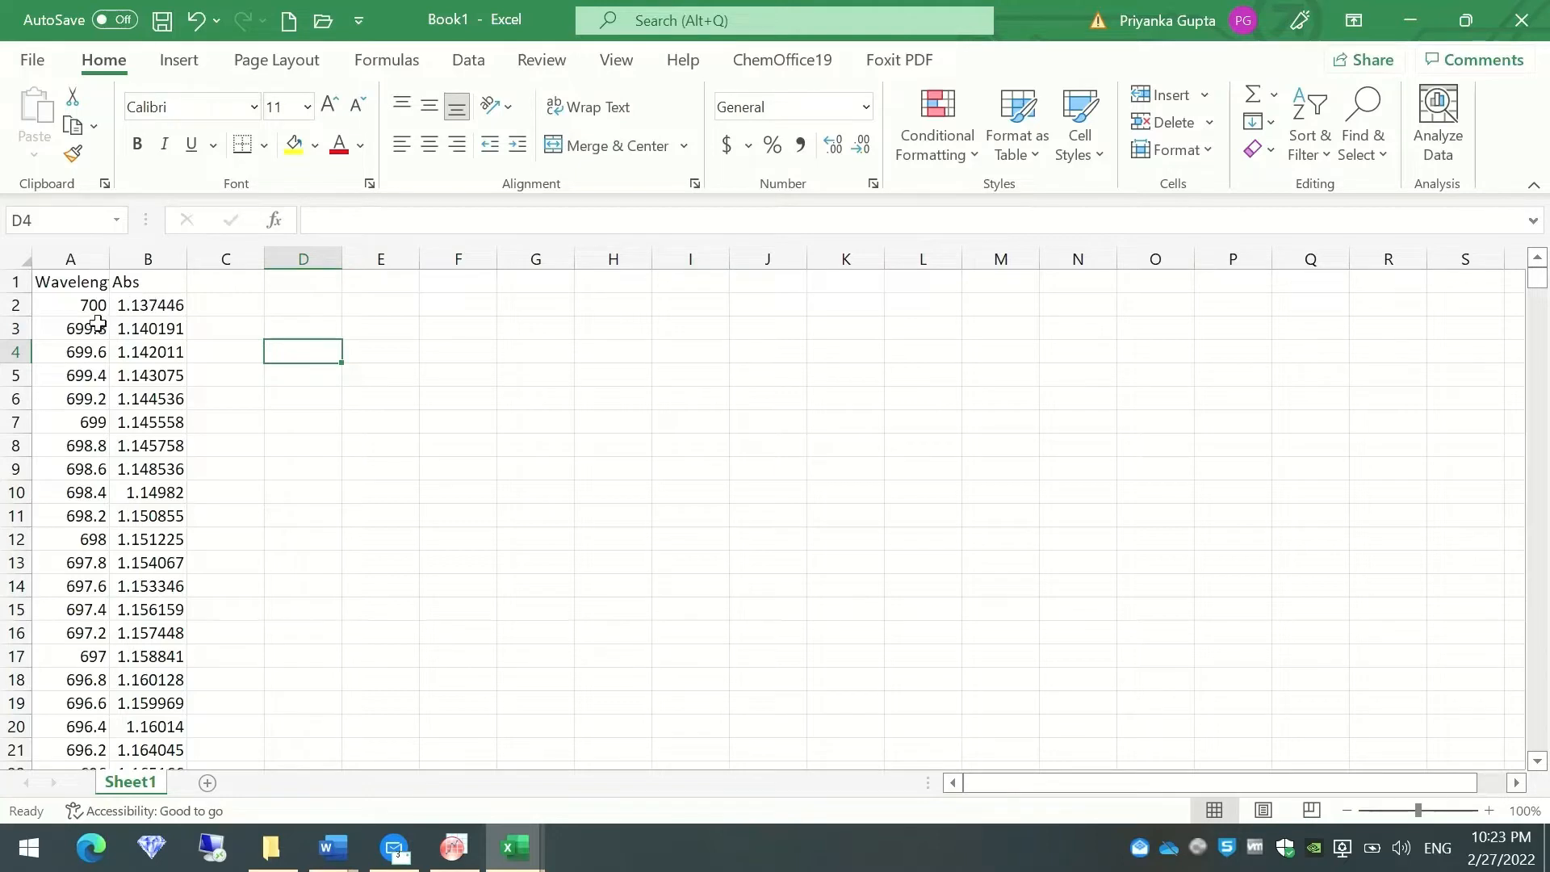
left_click_drag(94, 310, 191, 711)
key("ctrl+c")
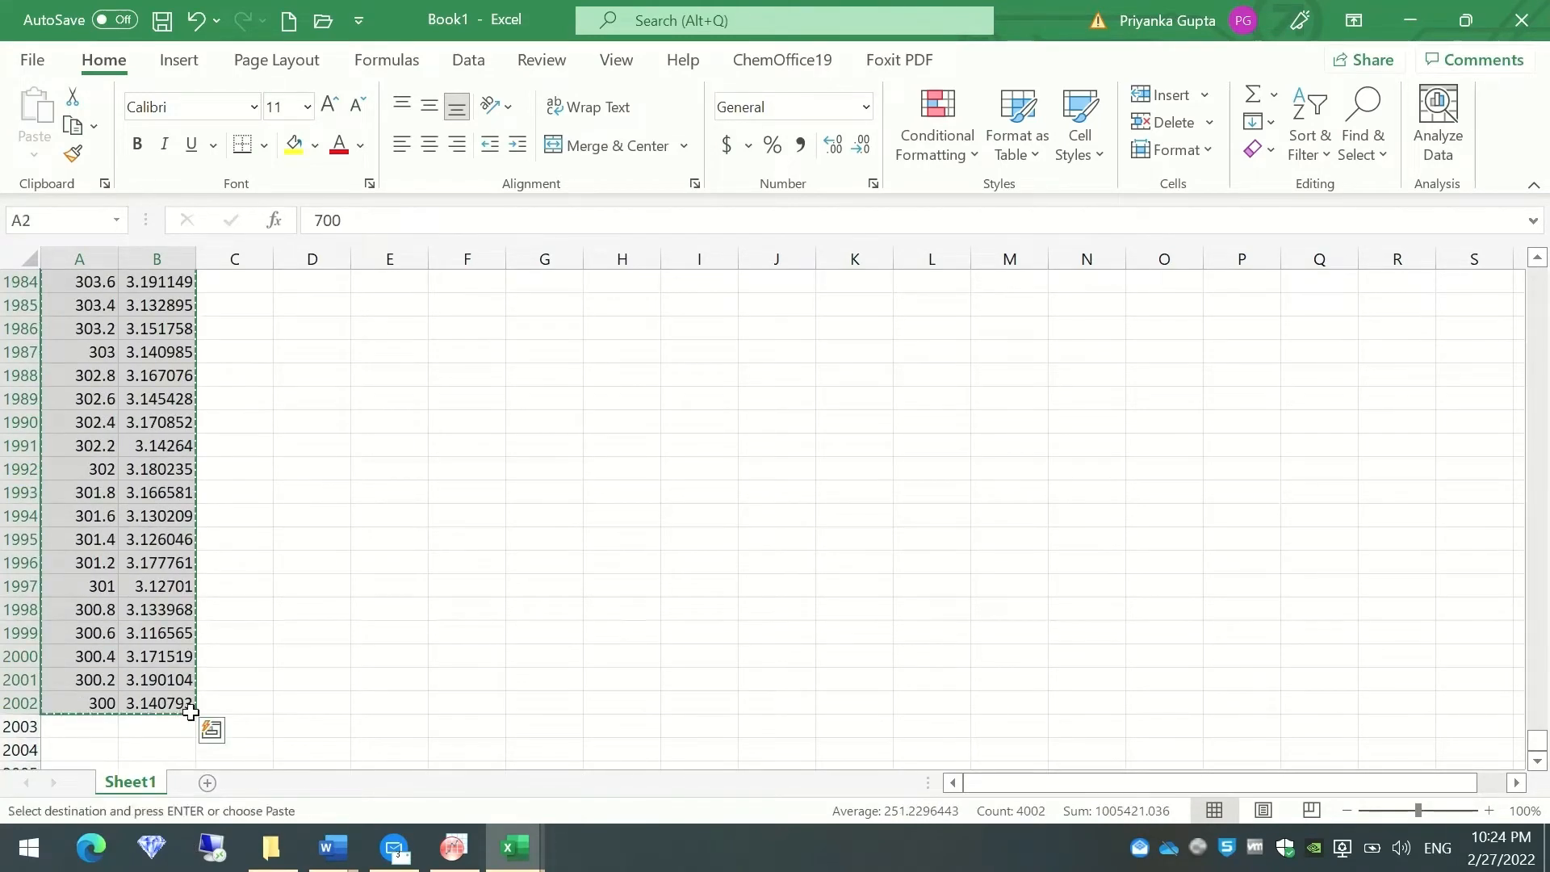
Switch back to Origin and paste the copied data into columns A and B of Book1, starting at row 1.
left_click(452, 851)
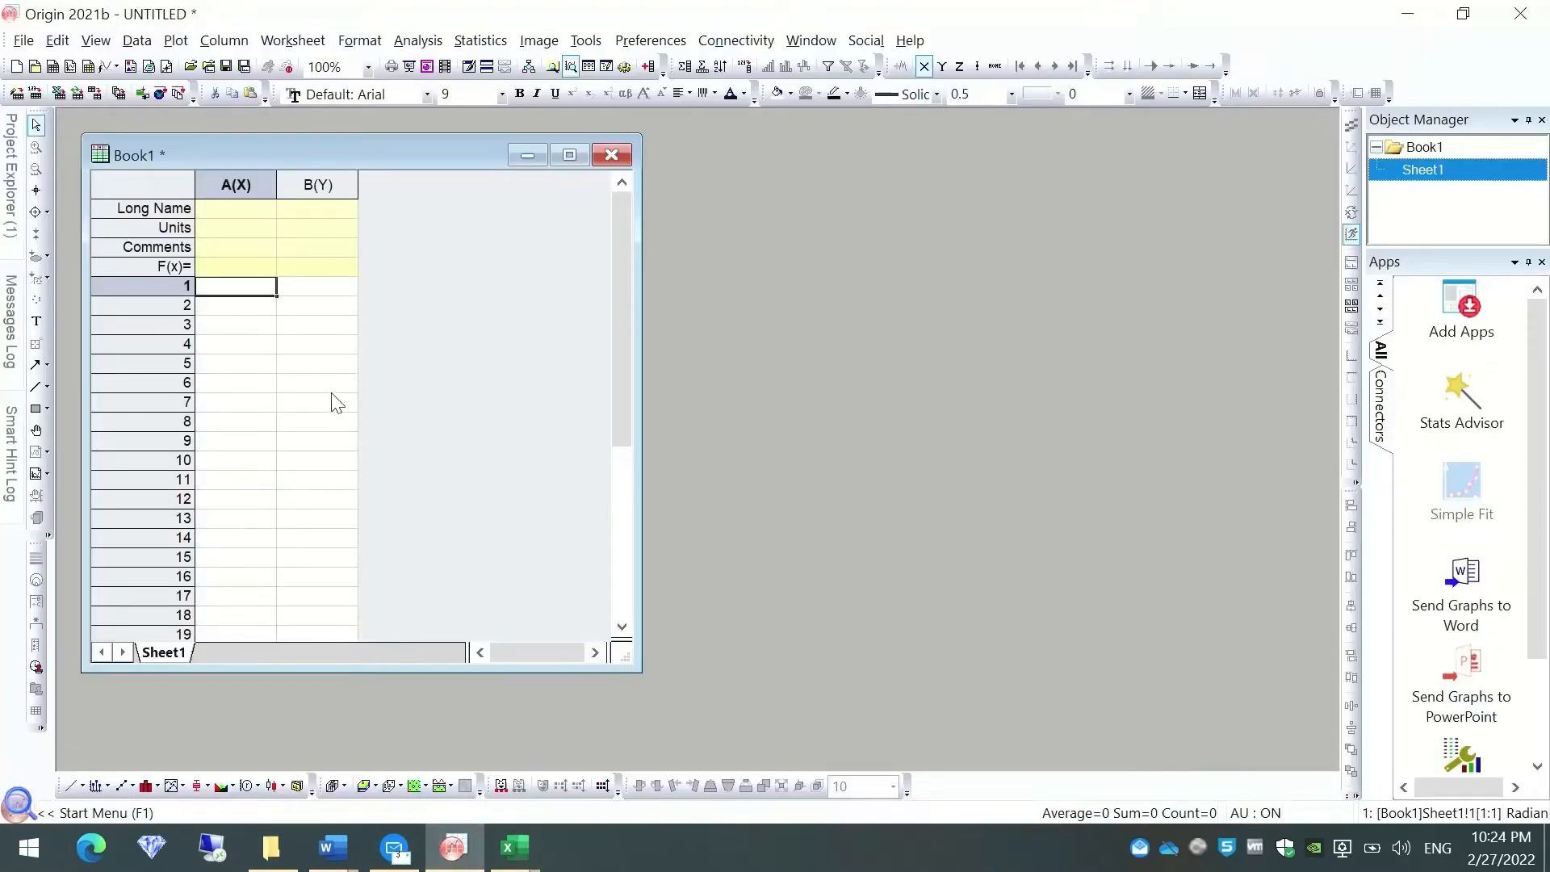
key("ctrl+v")
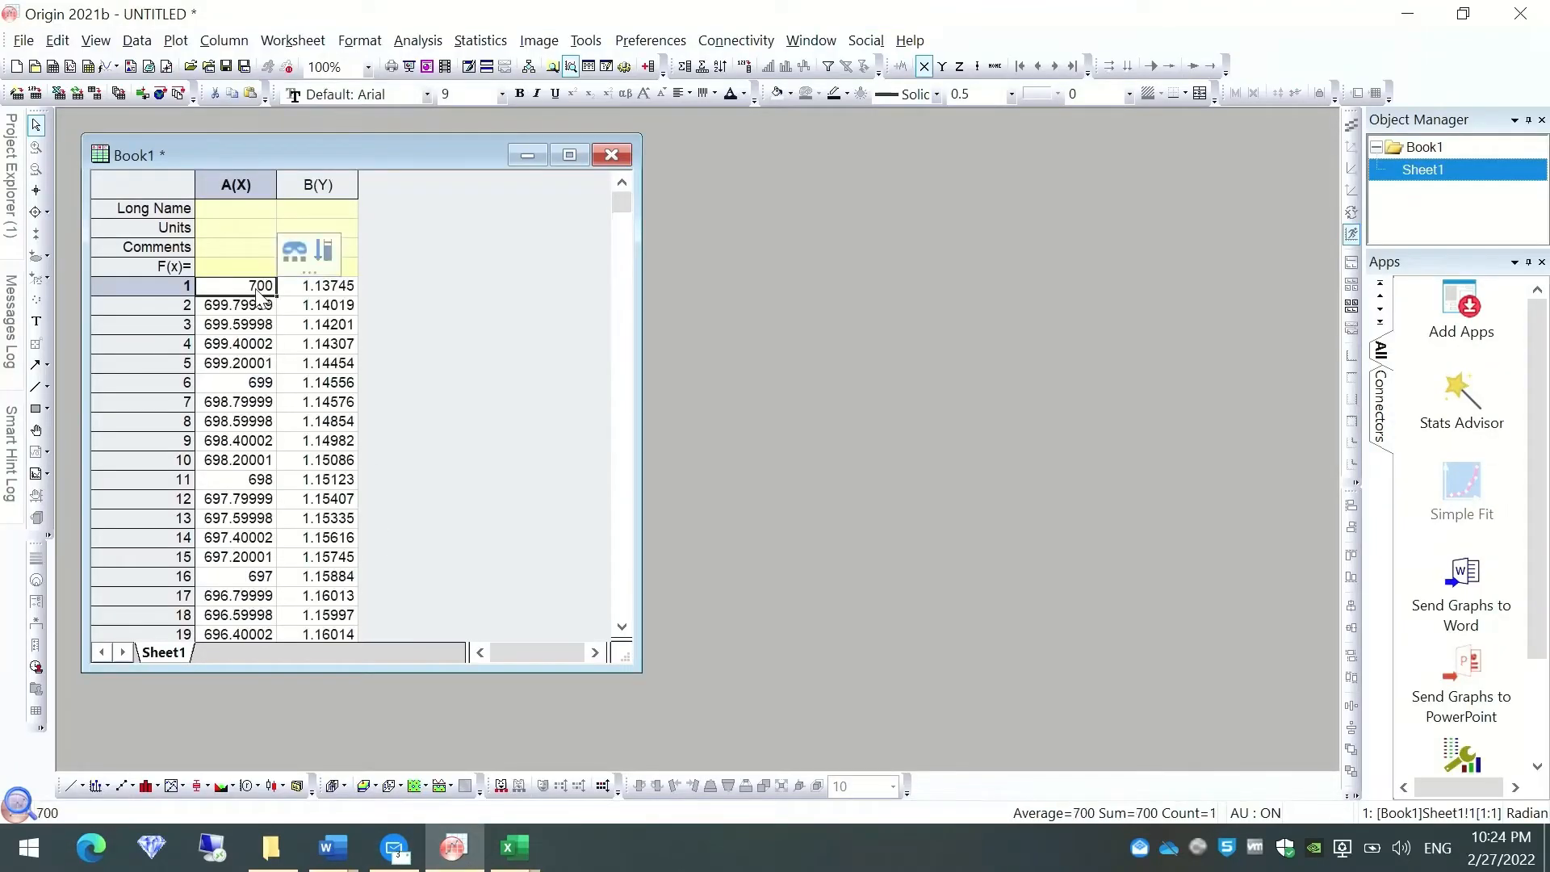
left_click(471, 305)
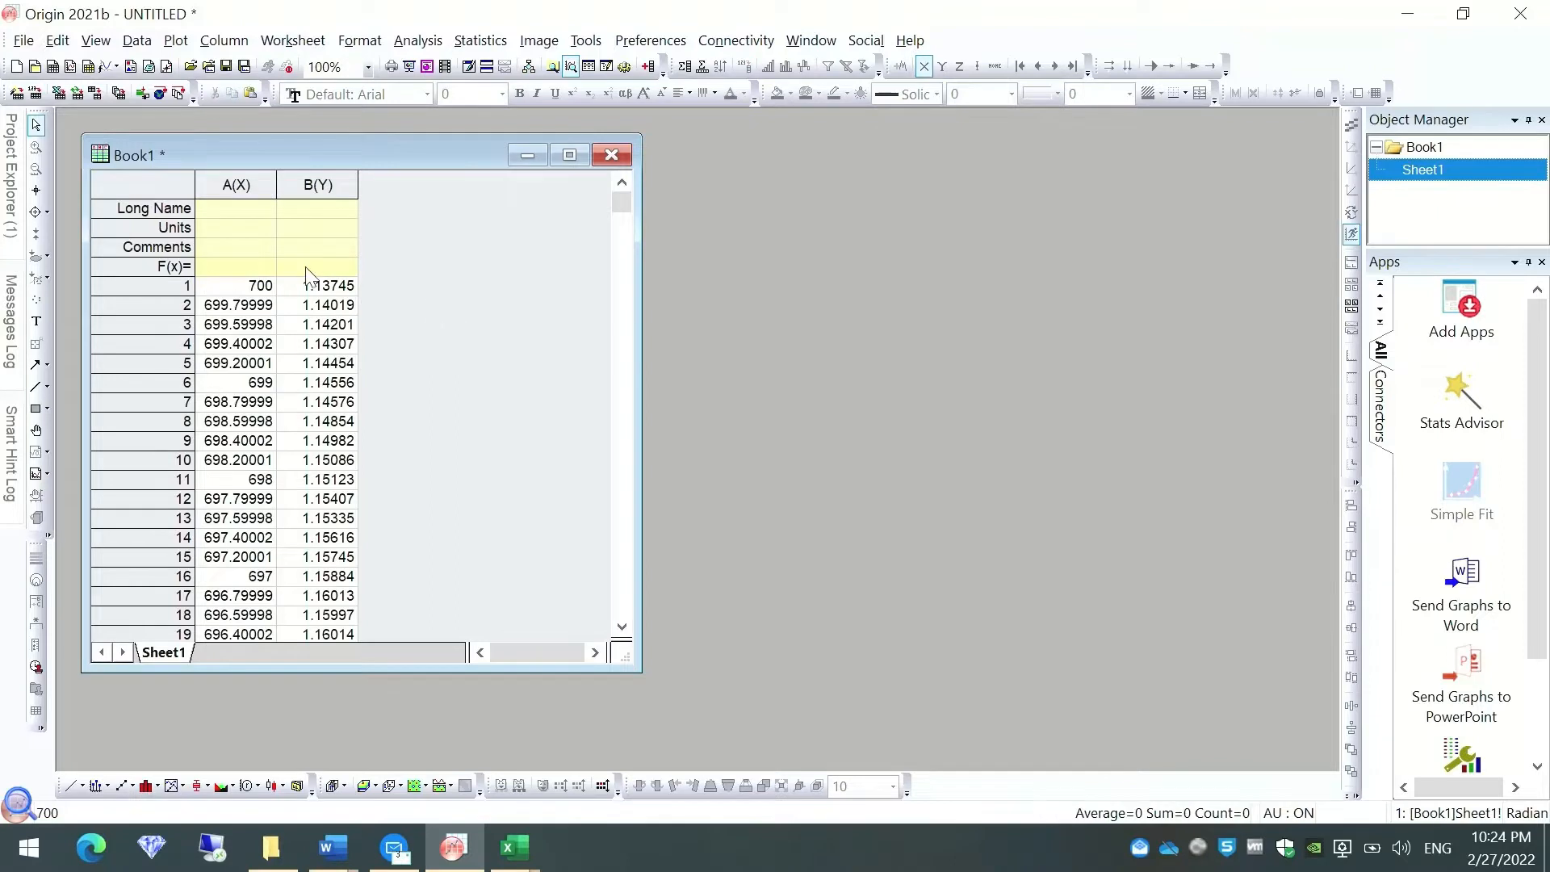
Enter the comments "Wavelength" for column A and "Abs." for column B.
left_click(259, 247)
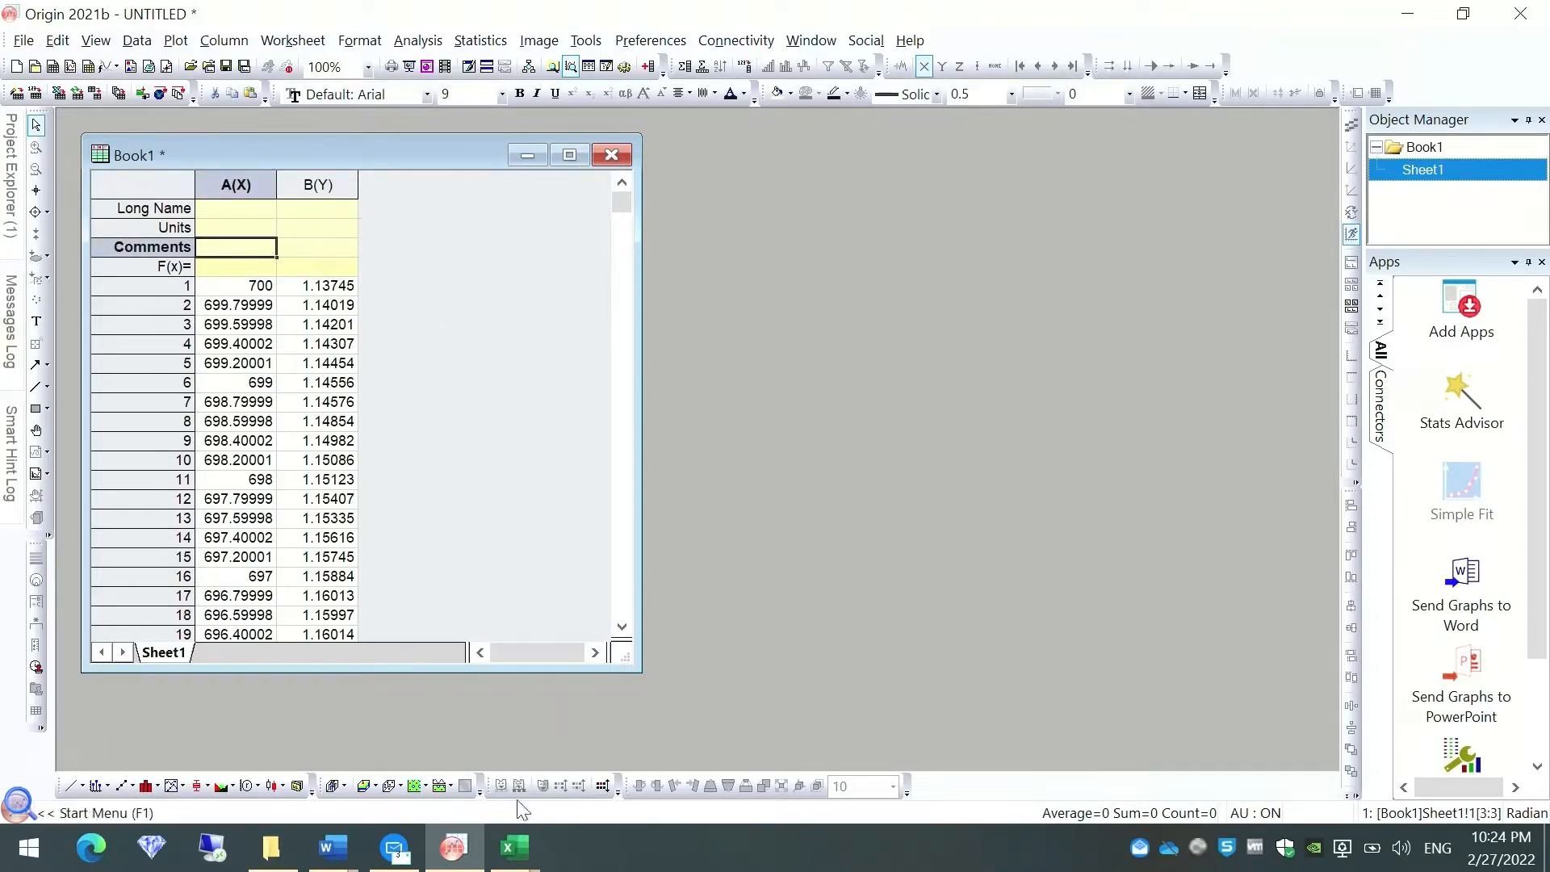
double_click(252, 254)
type("Wave")
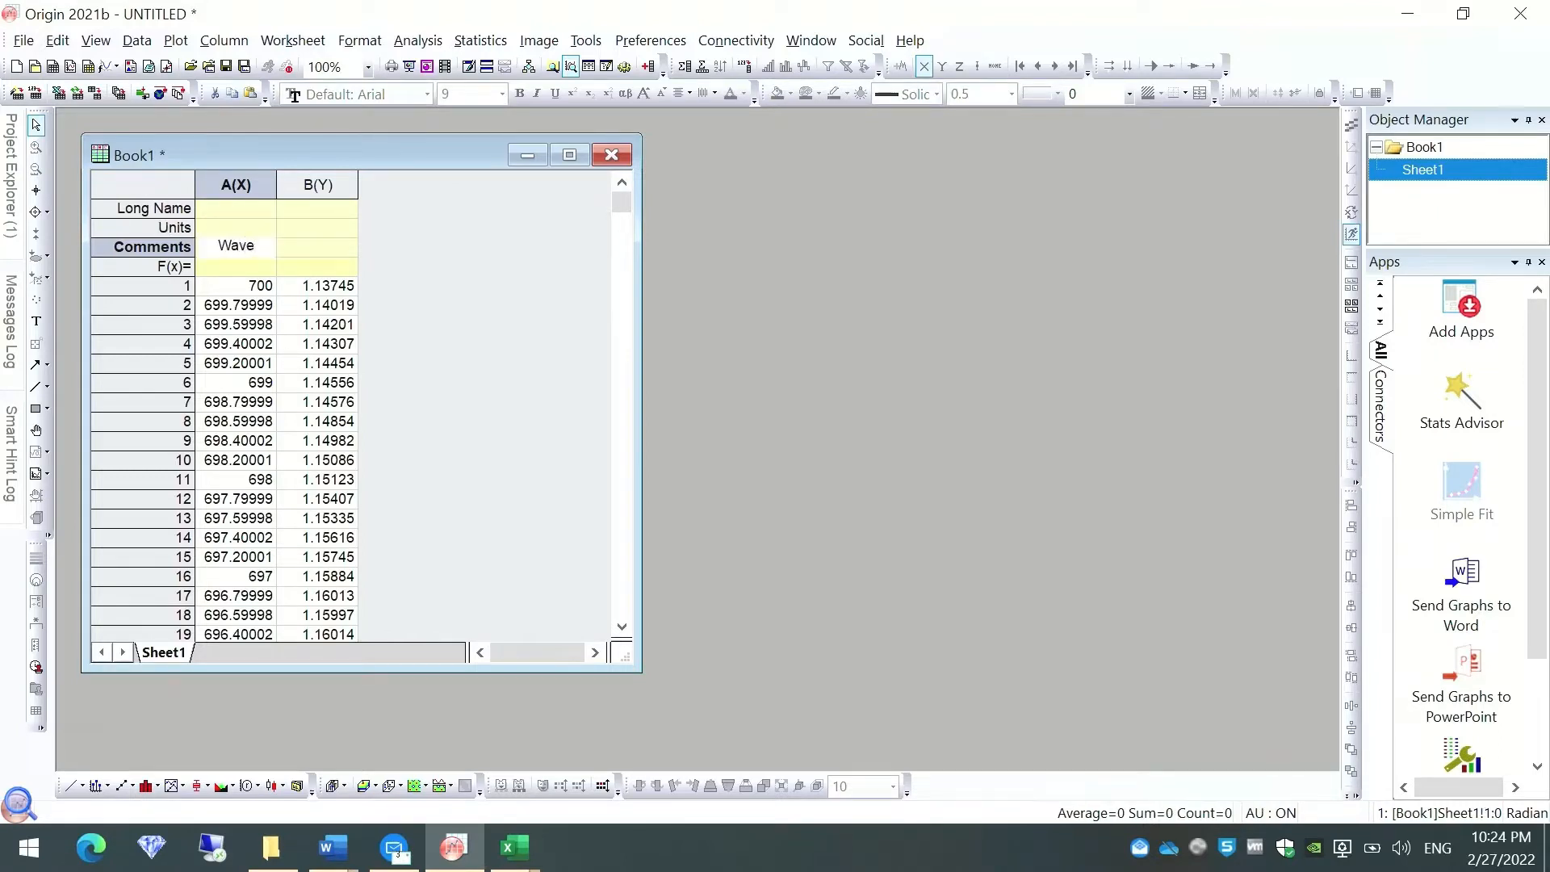
type("length")
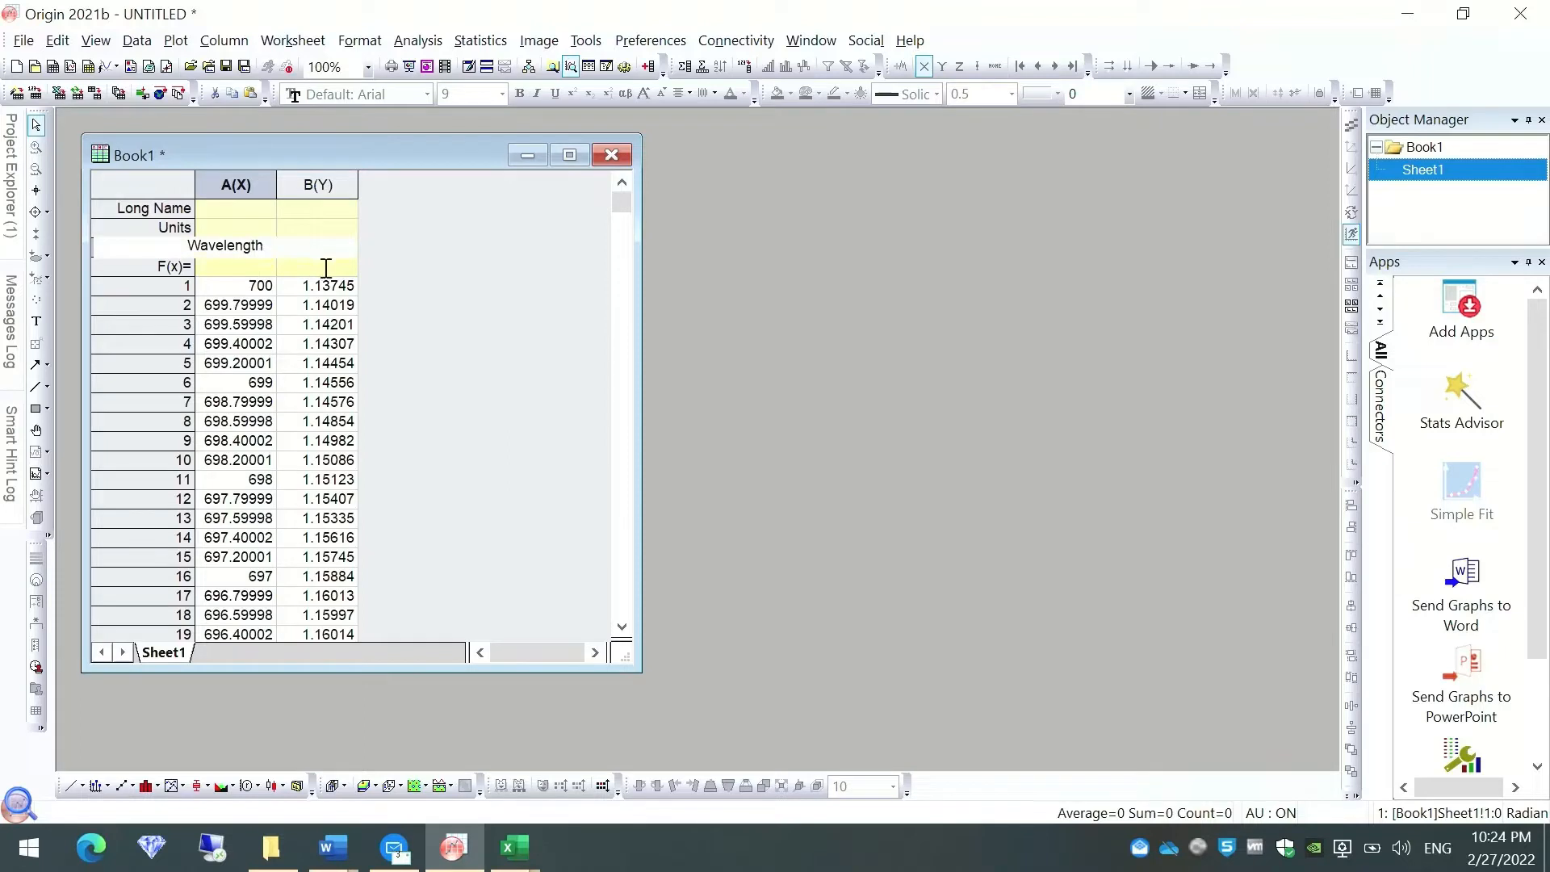
left_click(549, 240)
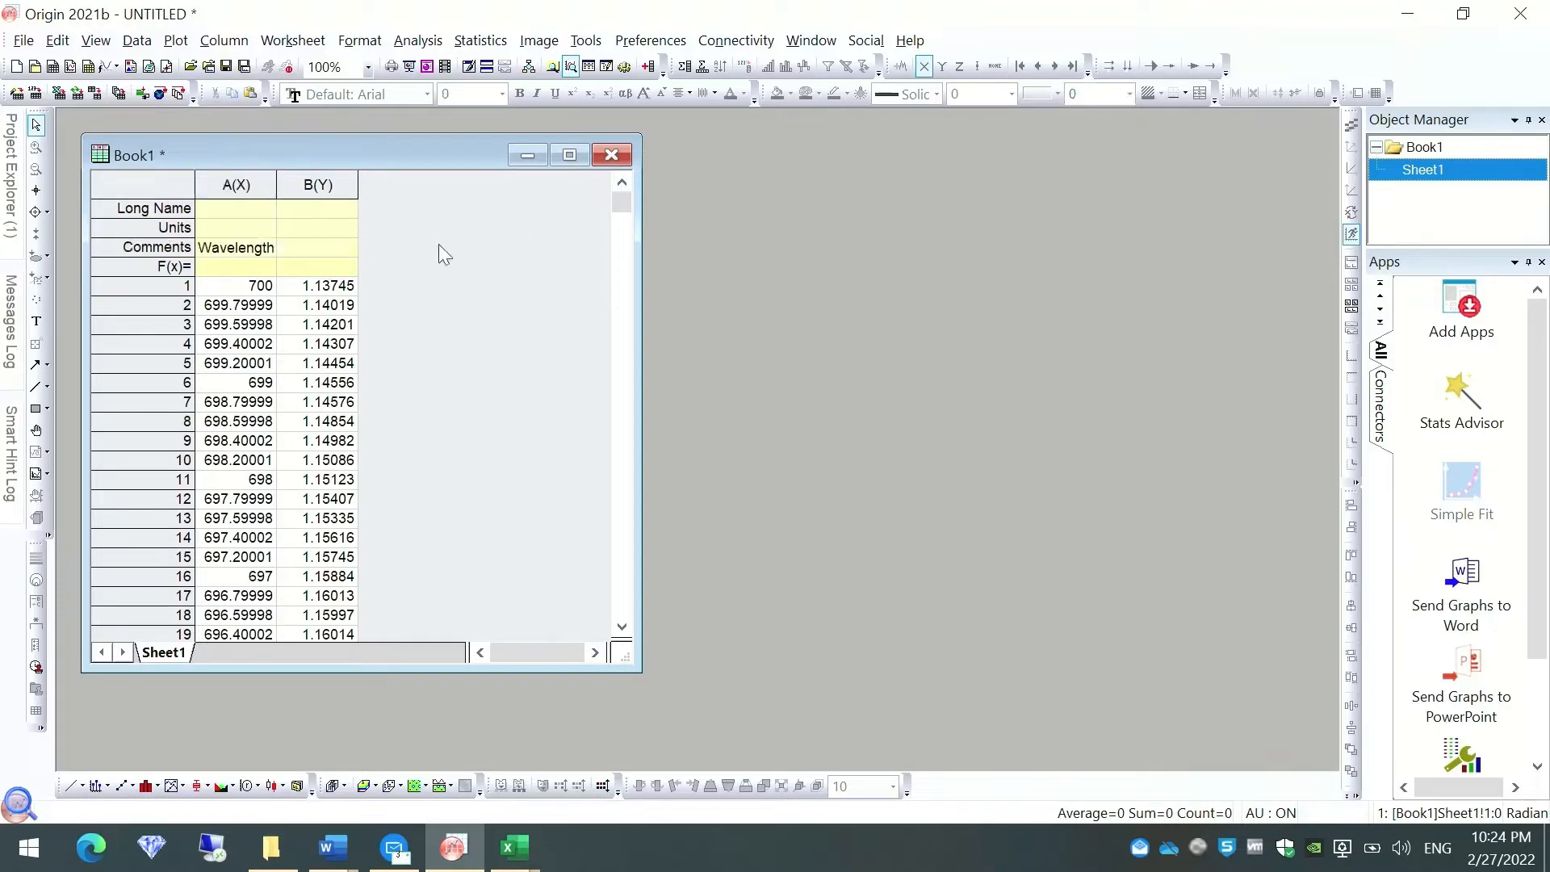
left_click(316, 250)
type("Abs.")
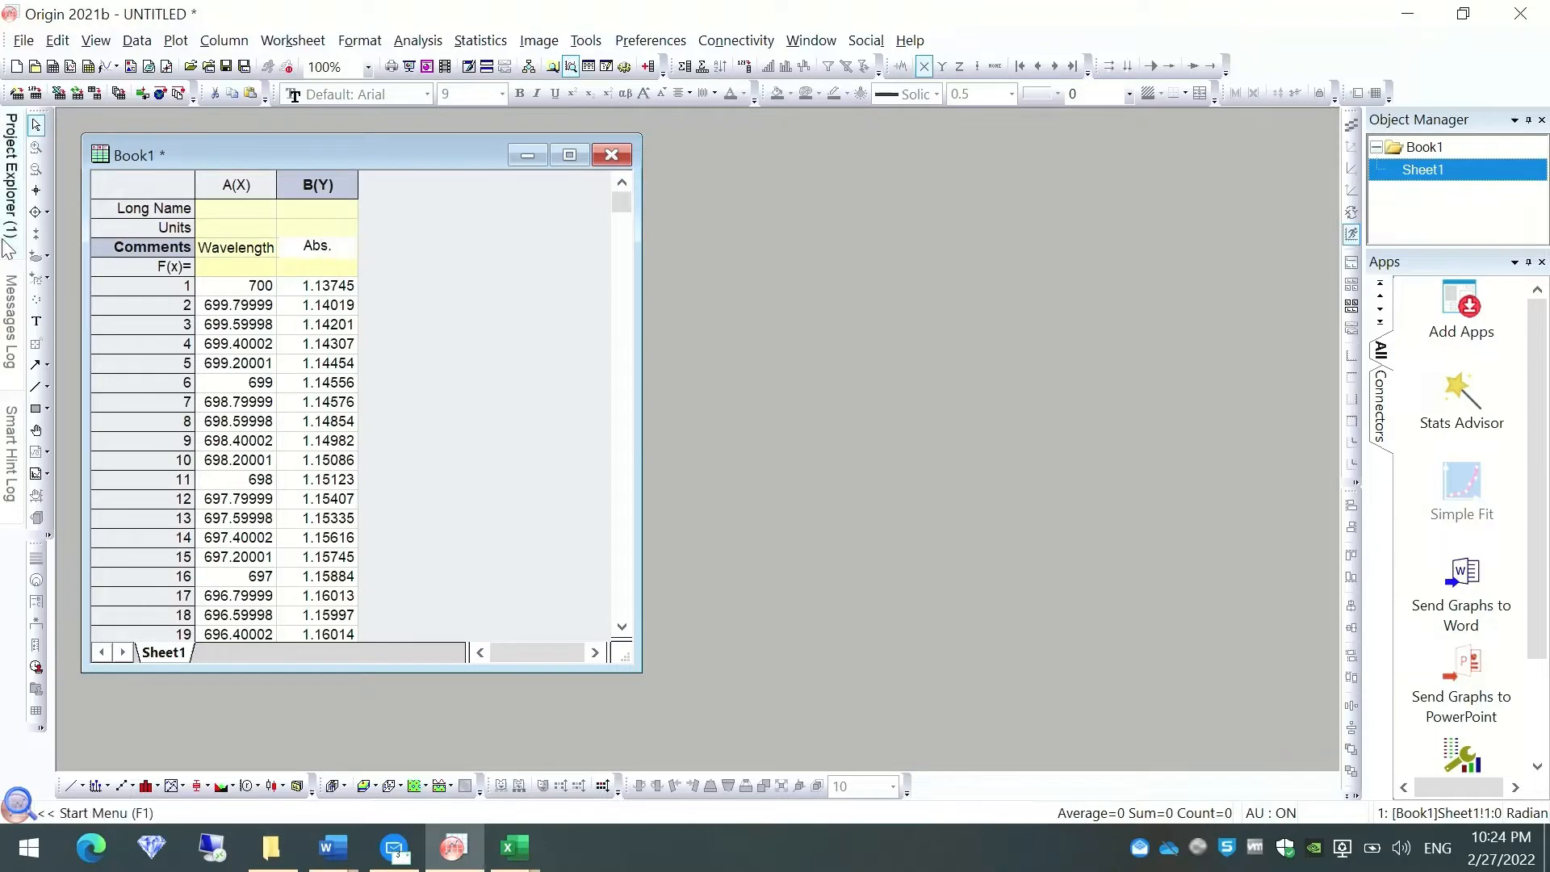
left_click(416, 281)
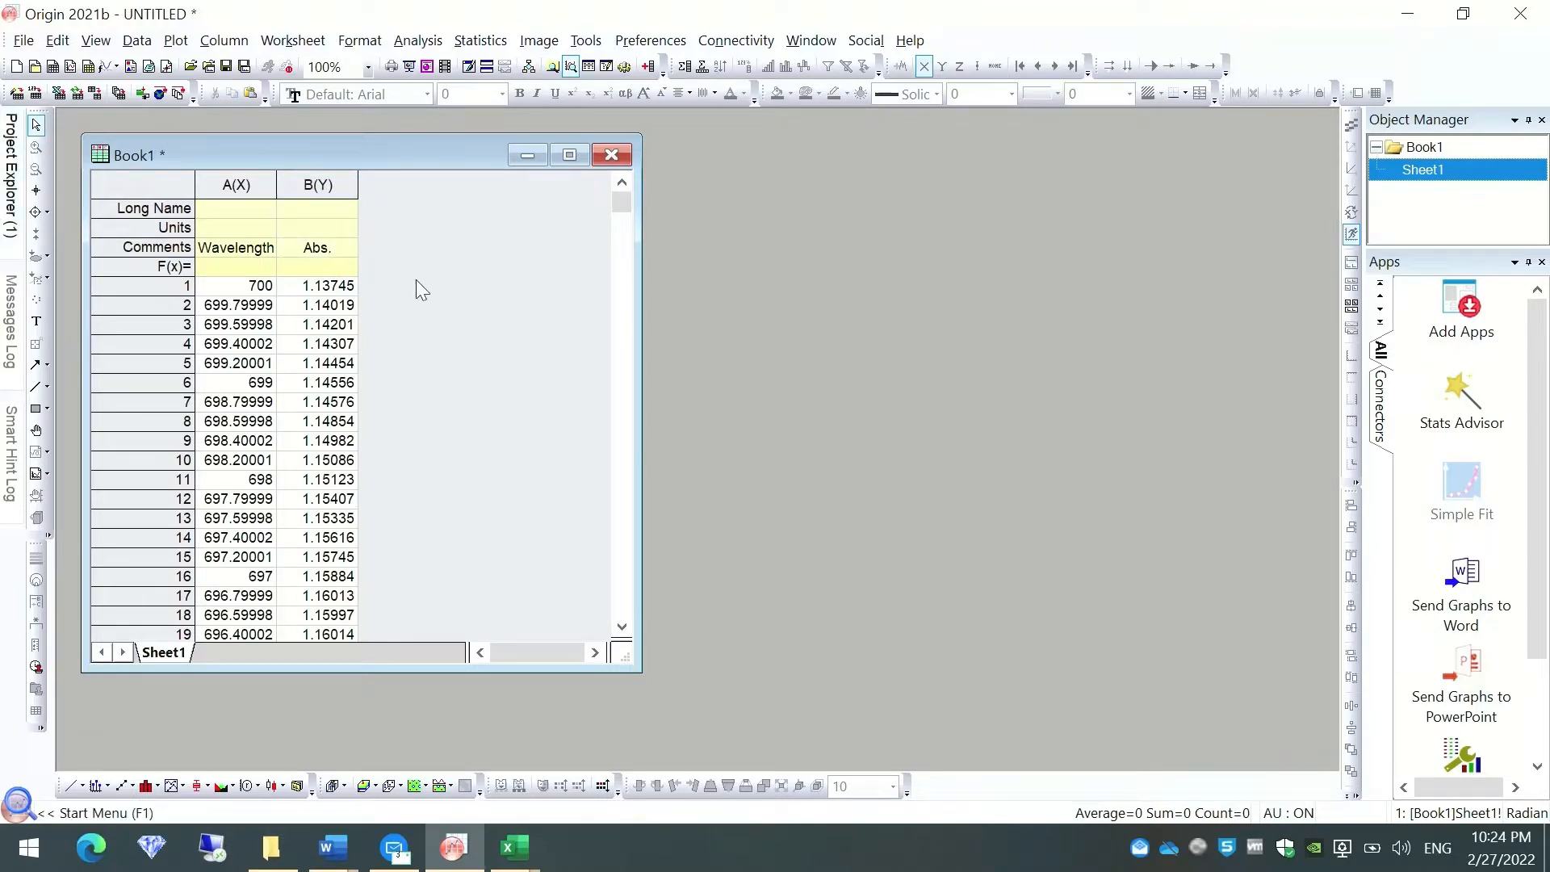
Plot the whole worksheet as a Line + Symbol graph and maximize the graph window.
left_click(185, 189)
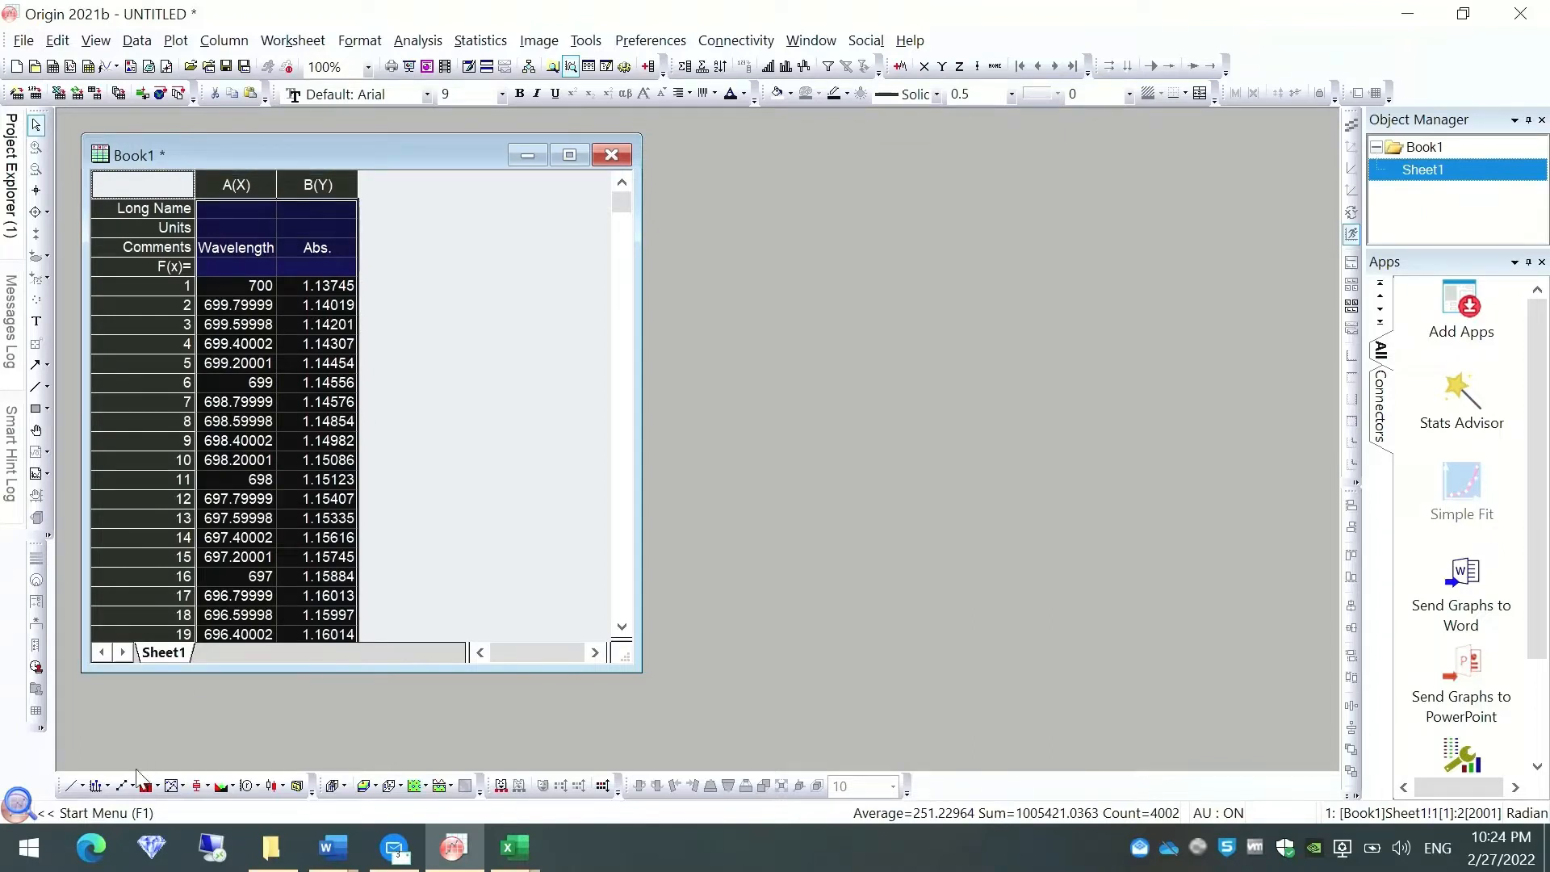
left_click(131, 790)
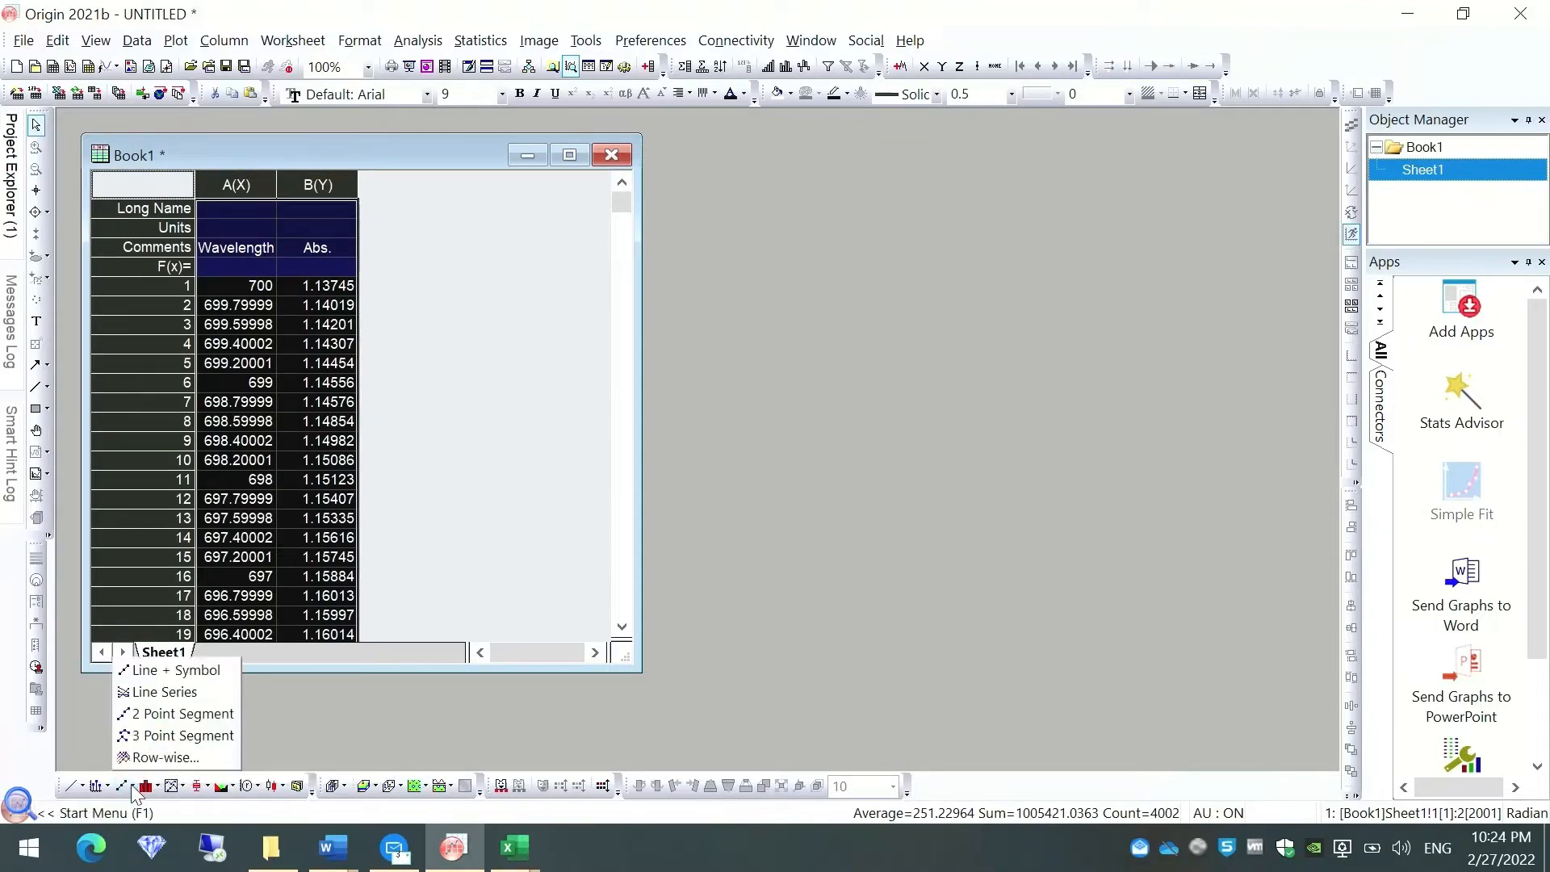
left_click(186, 671)
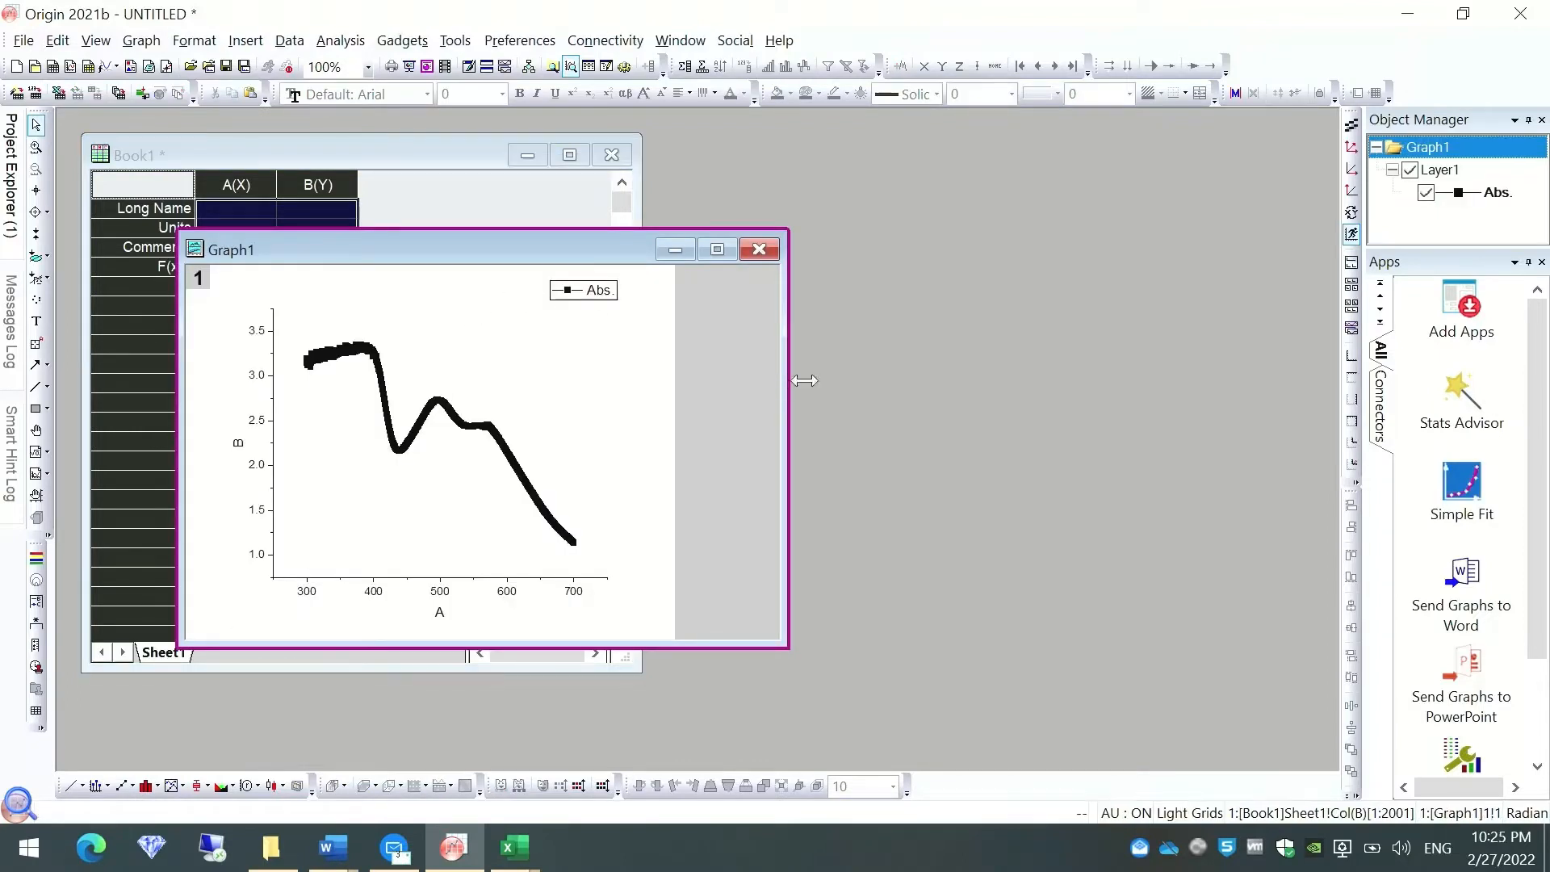
left_click_drag(791, 374, 989, 375)
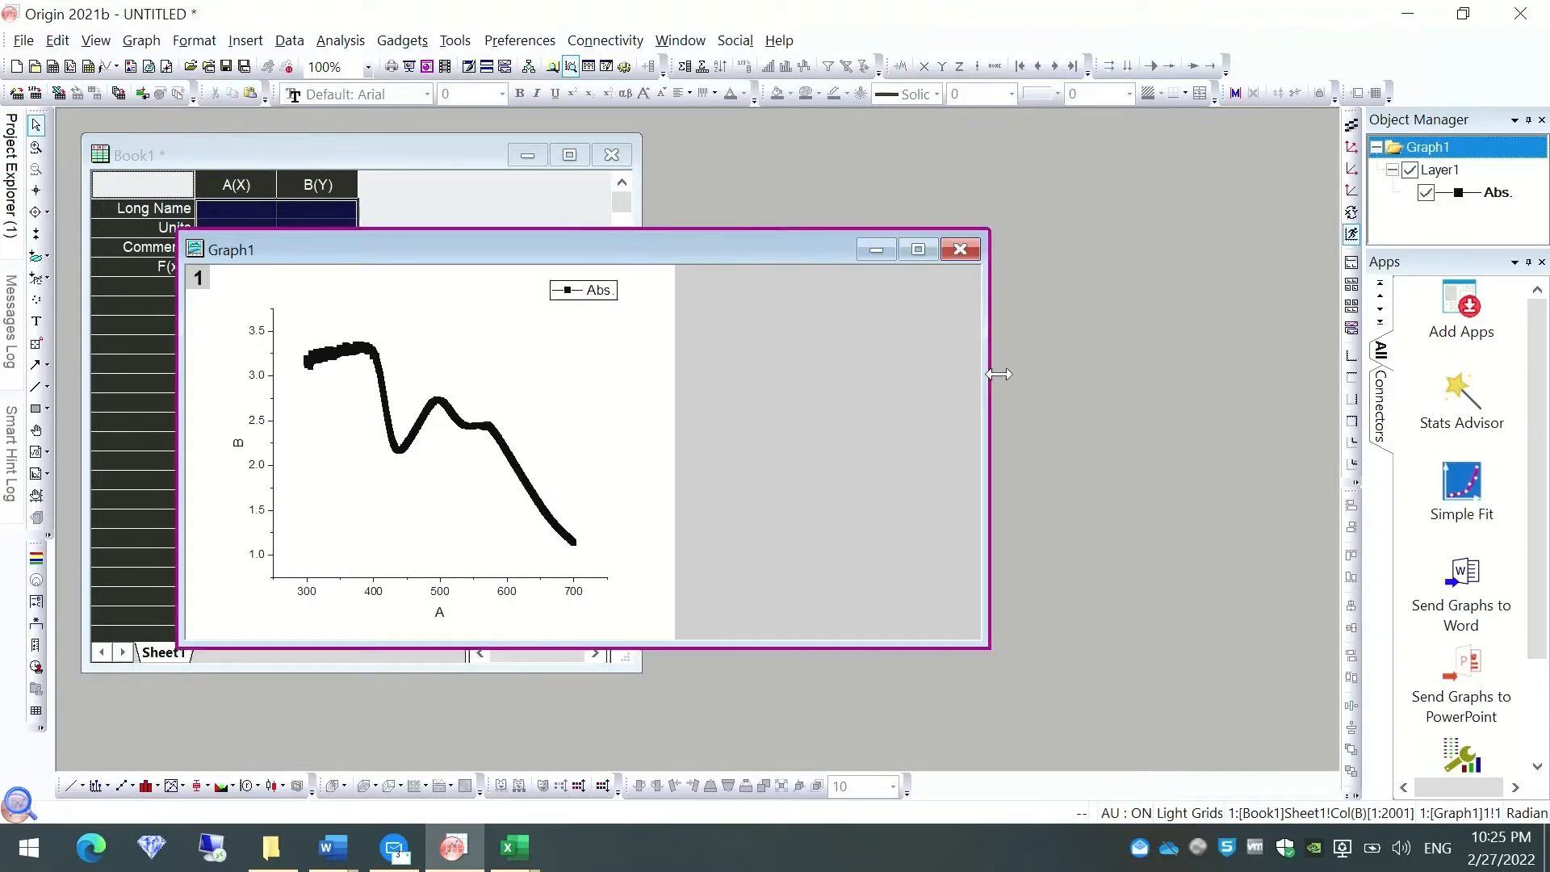
left_click(923, 251)
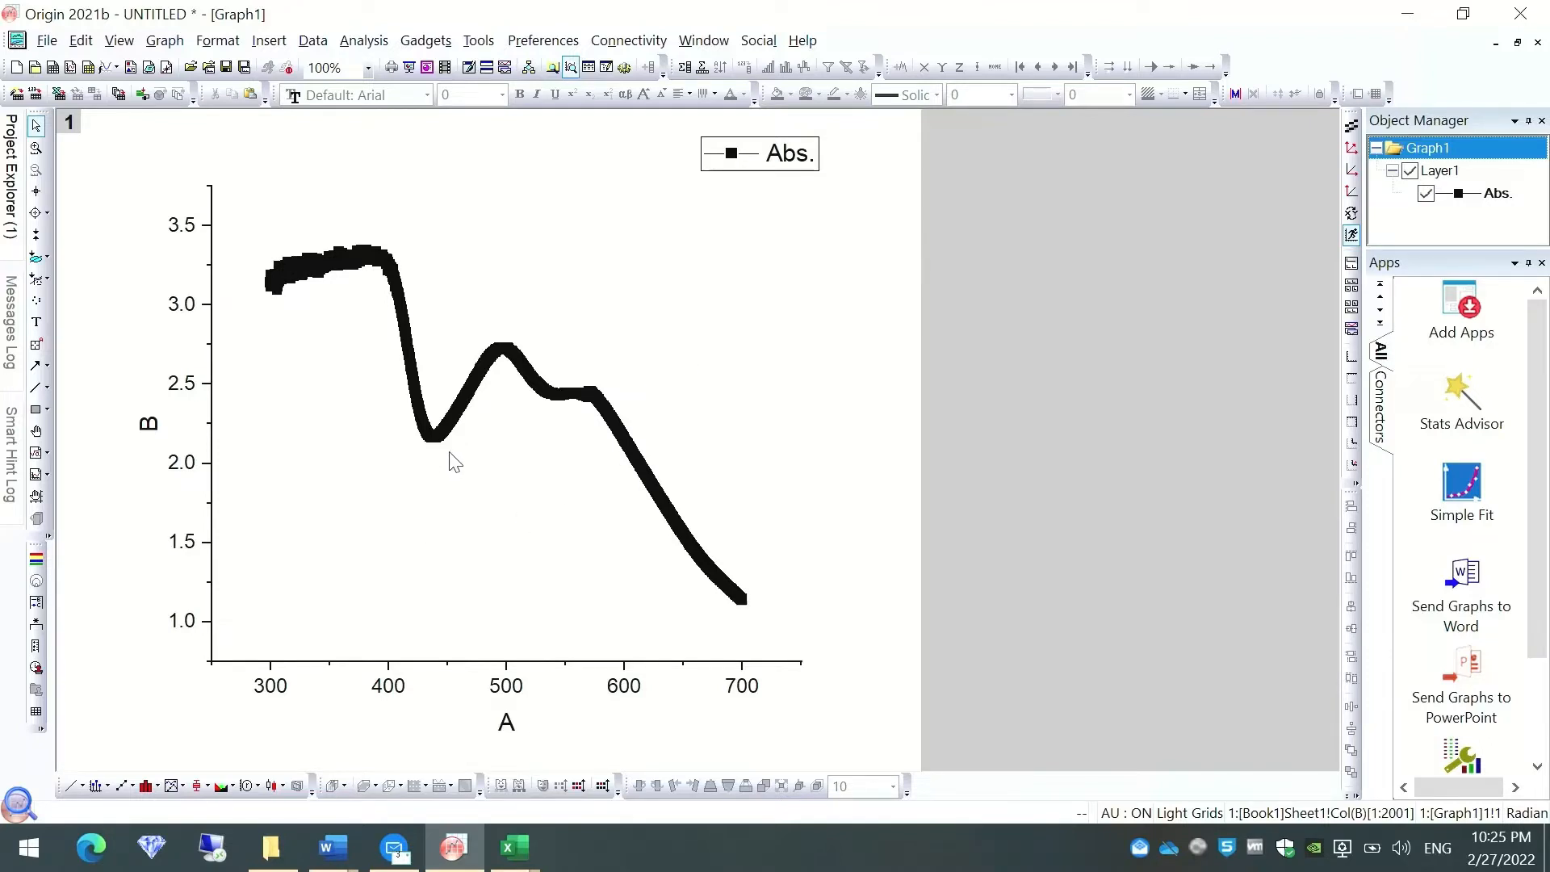
Set the symbol size of the plotted curve to 2 in the plot properties.
double_click(477, 394)
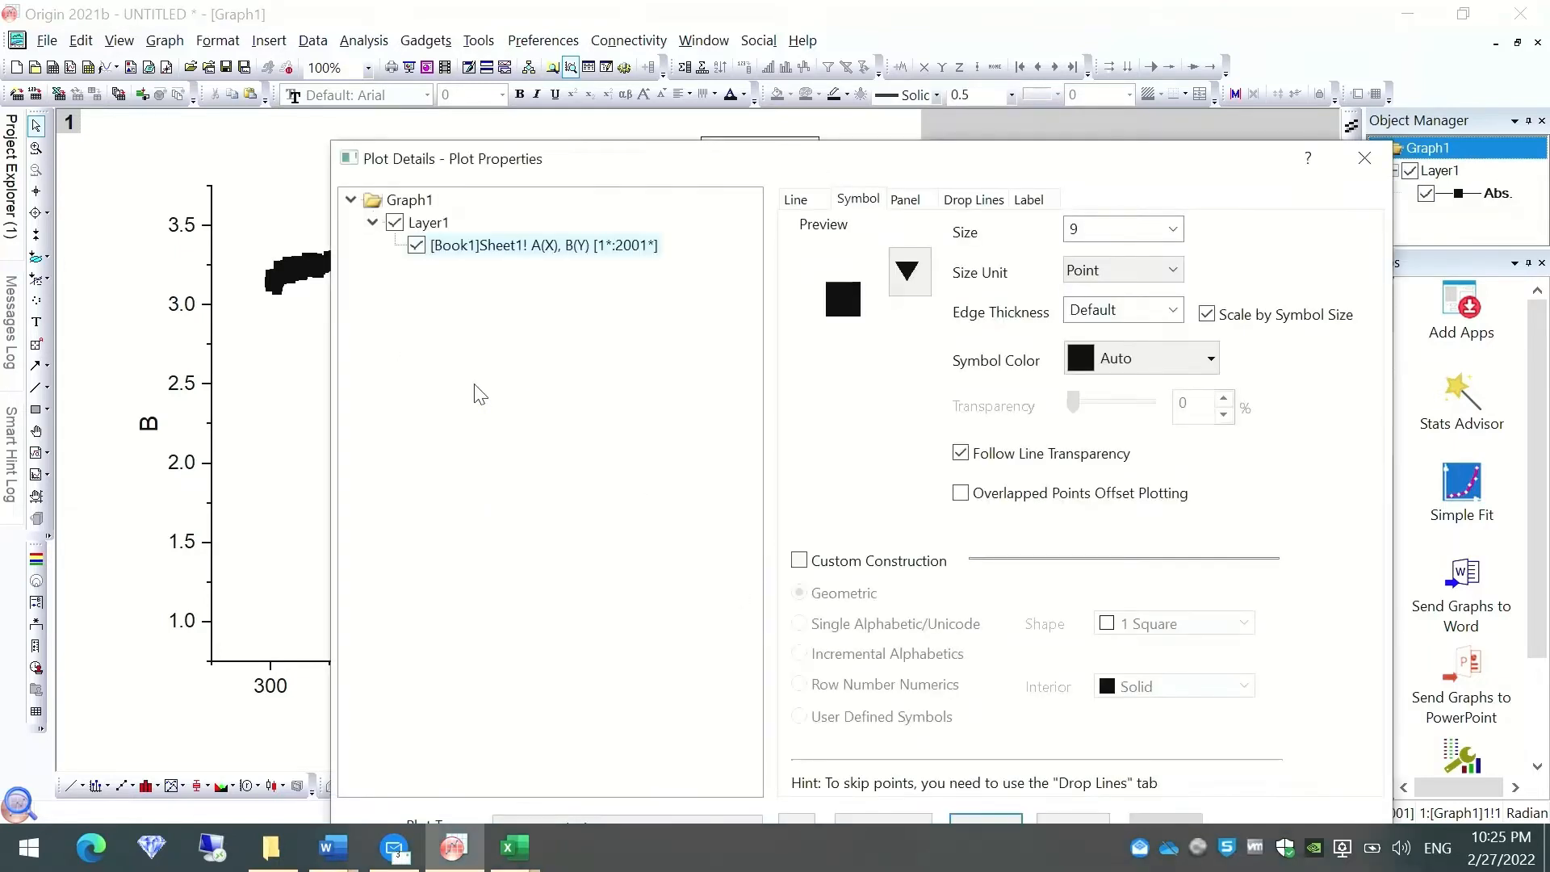
double_click(1100, 242)
key("BackSpace")
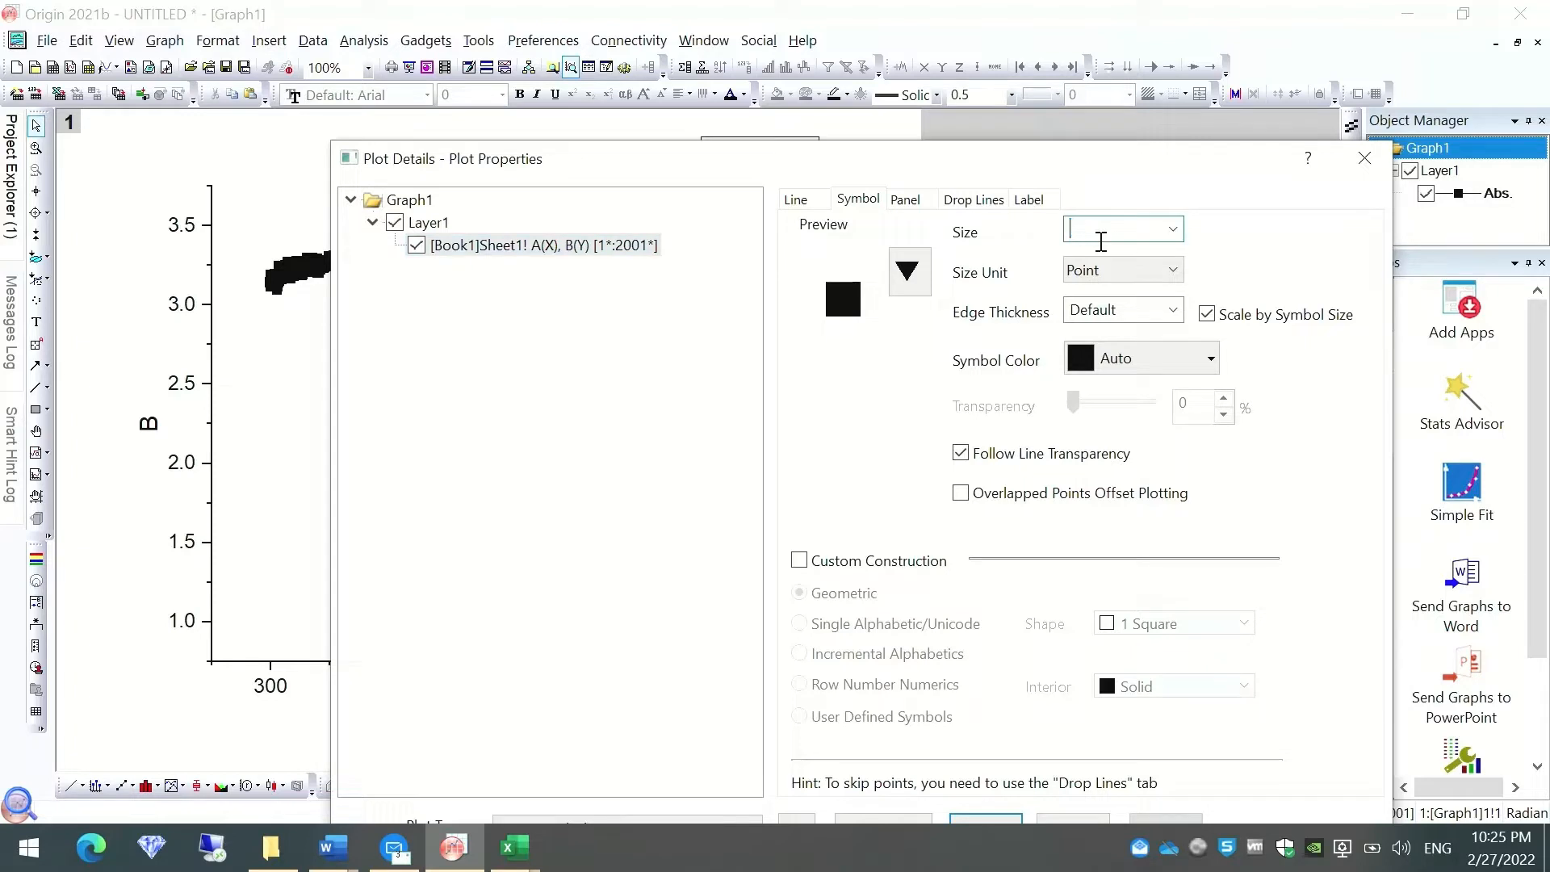
type("2")
left_click(996, 816)
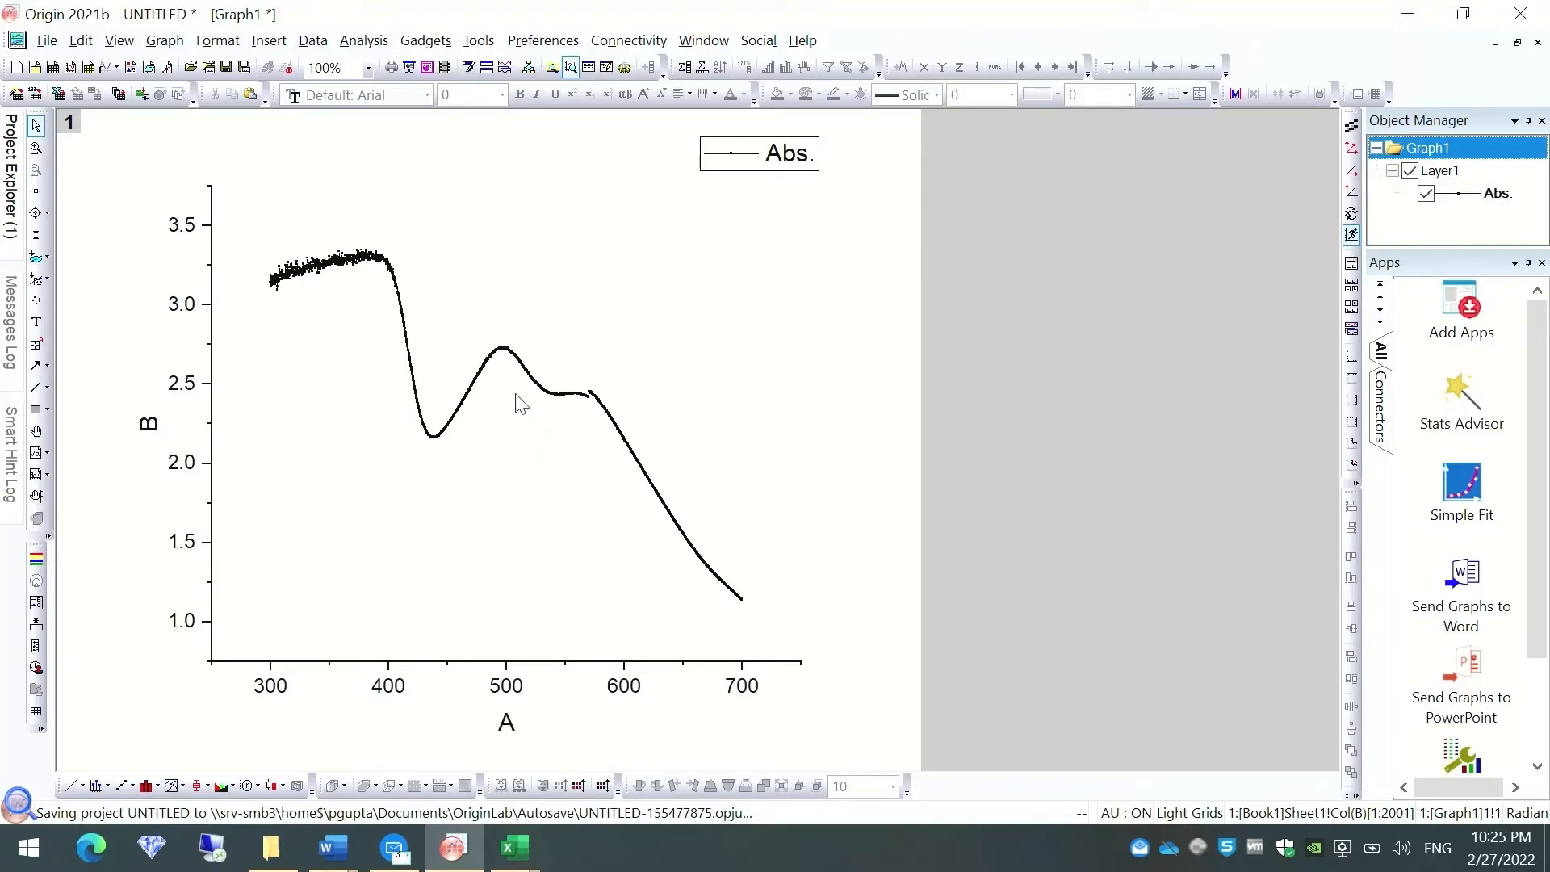
Change the line colour of the absorbance curve to Blue (0, 0, 255).
mouse_move(502, 356)
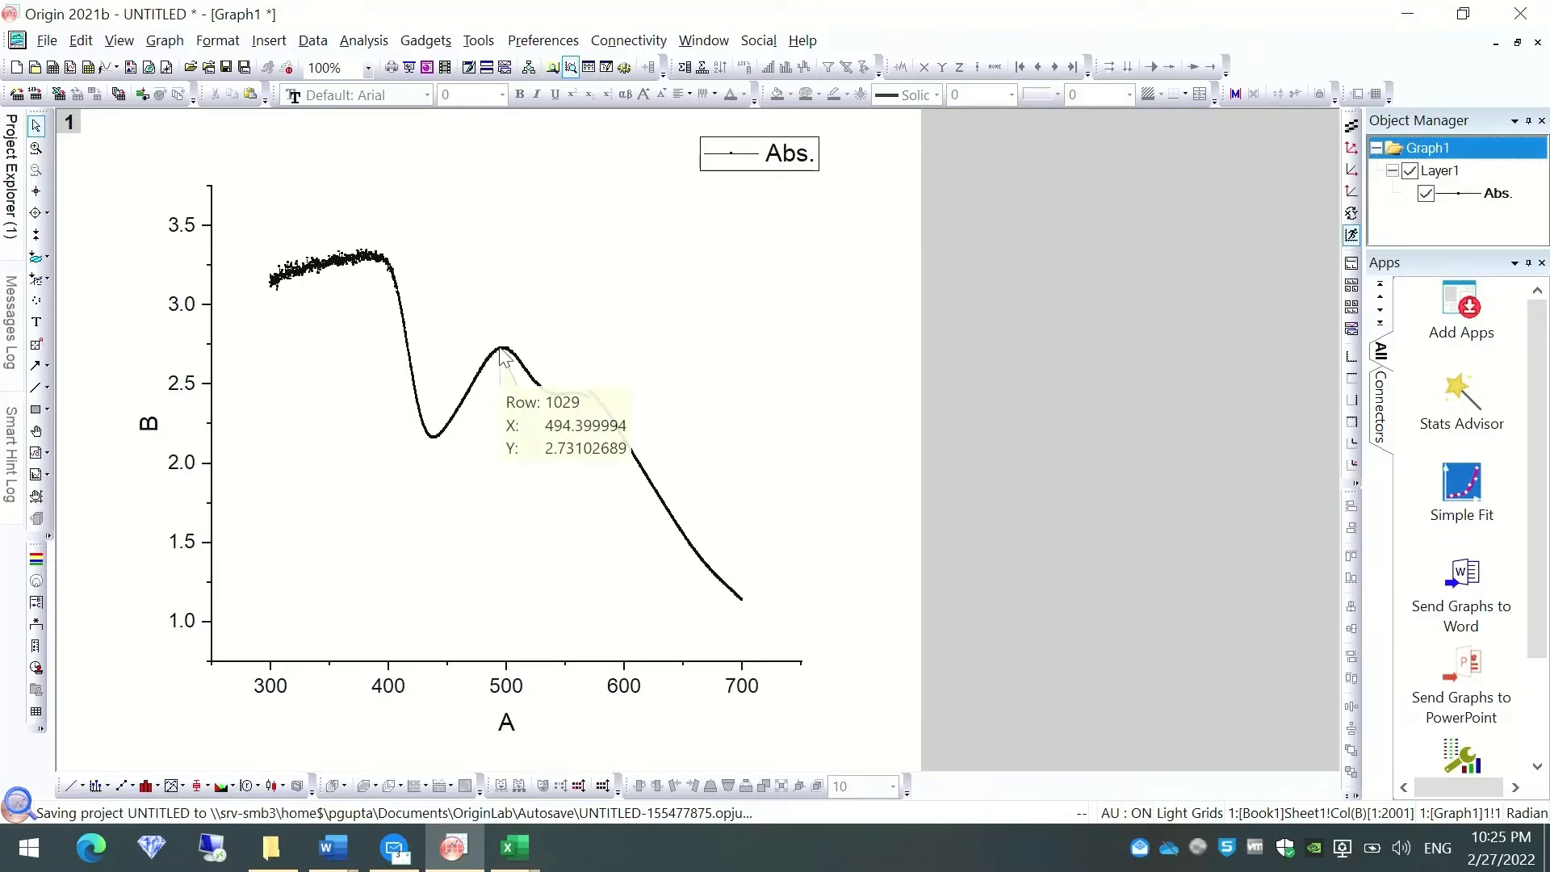
left_click(502, 355)
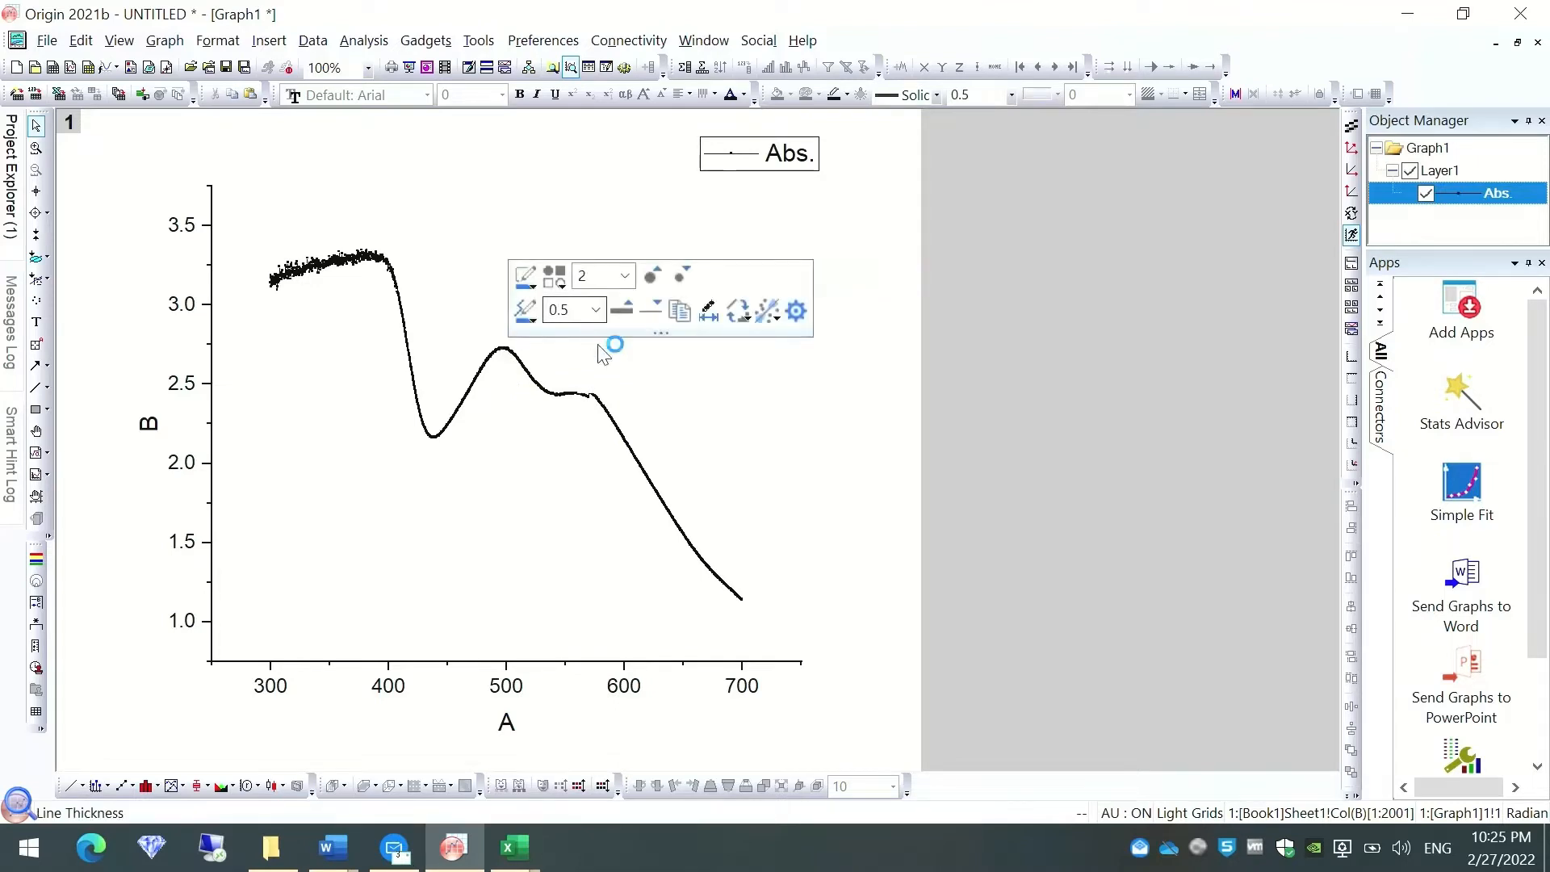
left_click(525, 311)
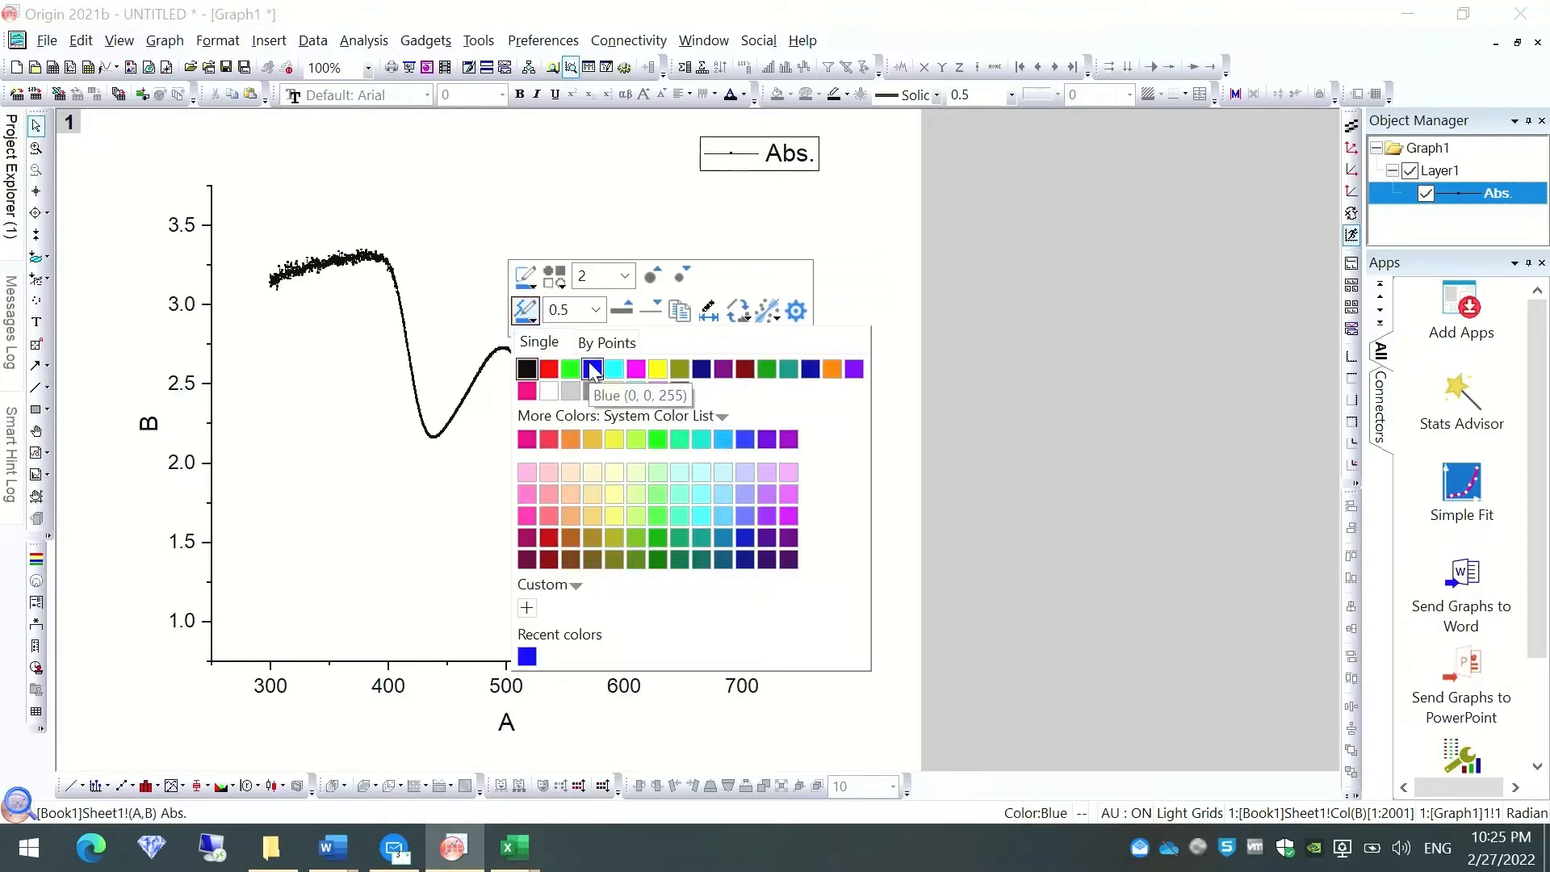
left_click(592, 370)
left_click(661, 391)
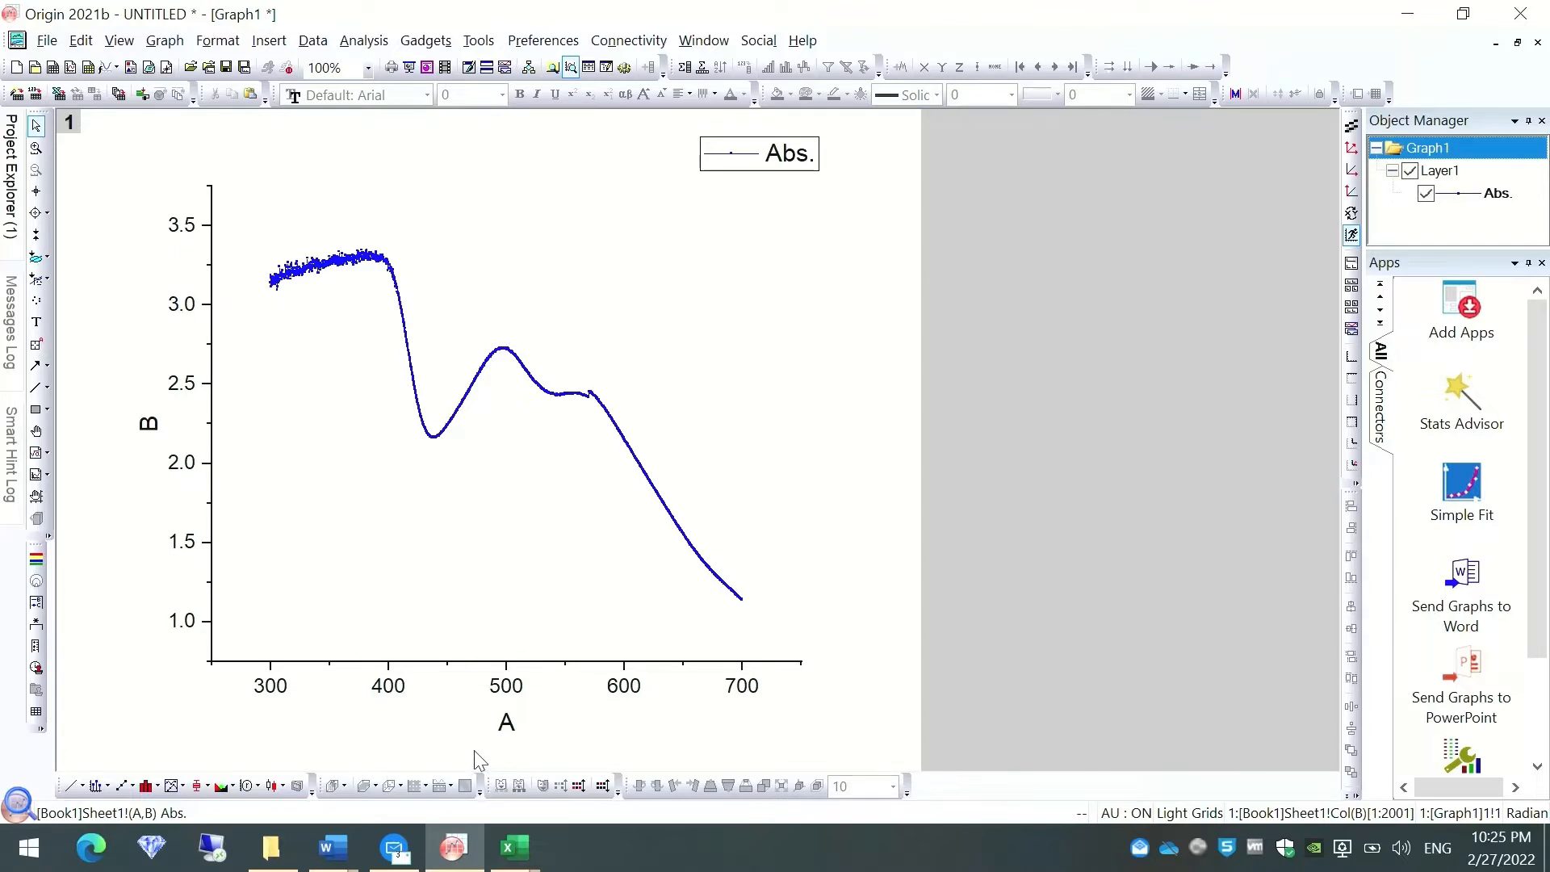
Replace the X axis title with "Wavelength (nm)".
double_click(508, 727)
key("Right")
key("Right")
key("Right")
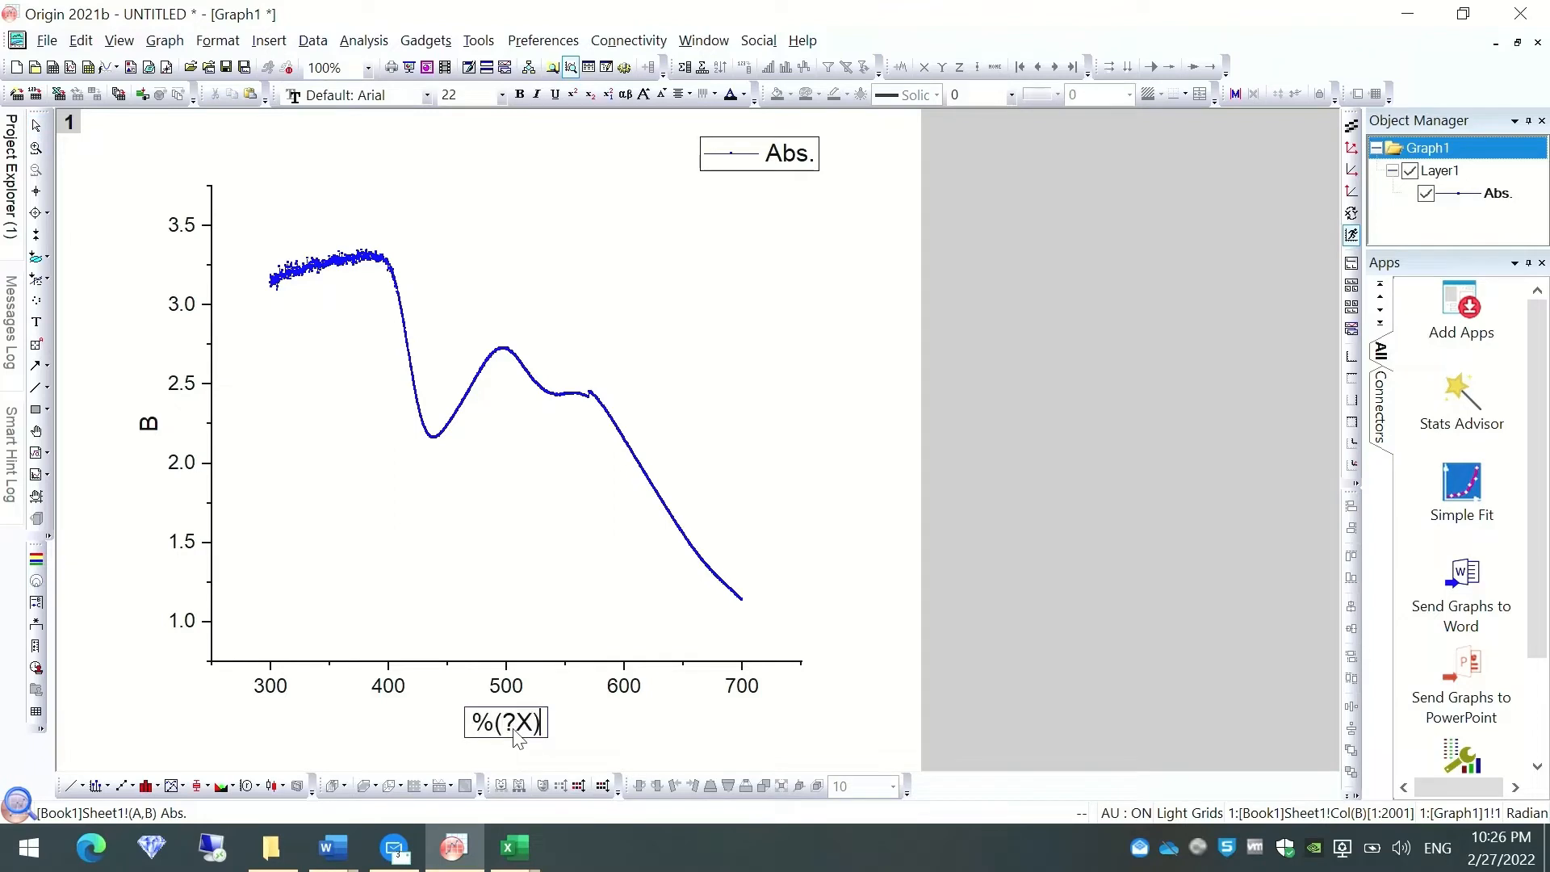
key("BackSpace")
key("BackSpace")
key("BackSpace")
key("BackSpace")
key("BackSpace")
type("Wavelength")
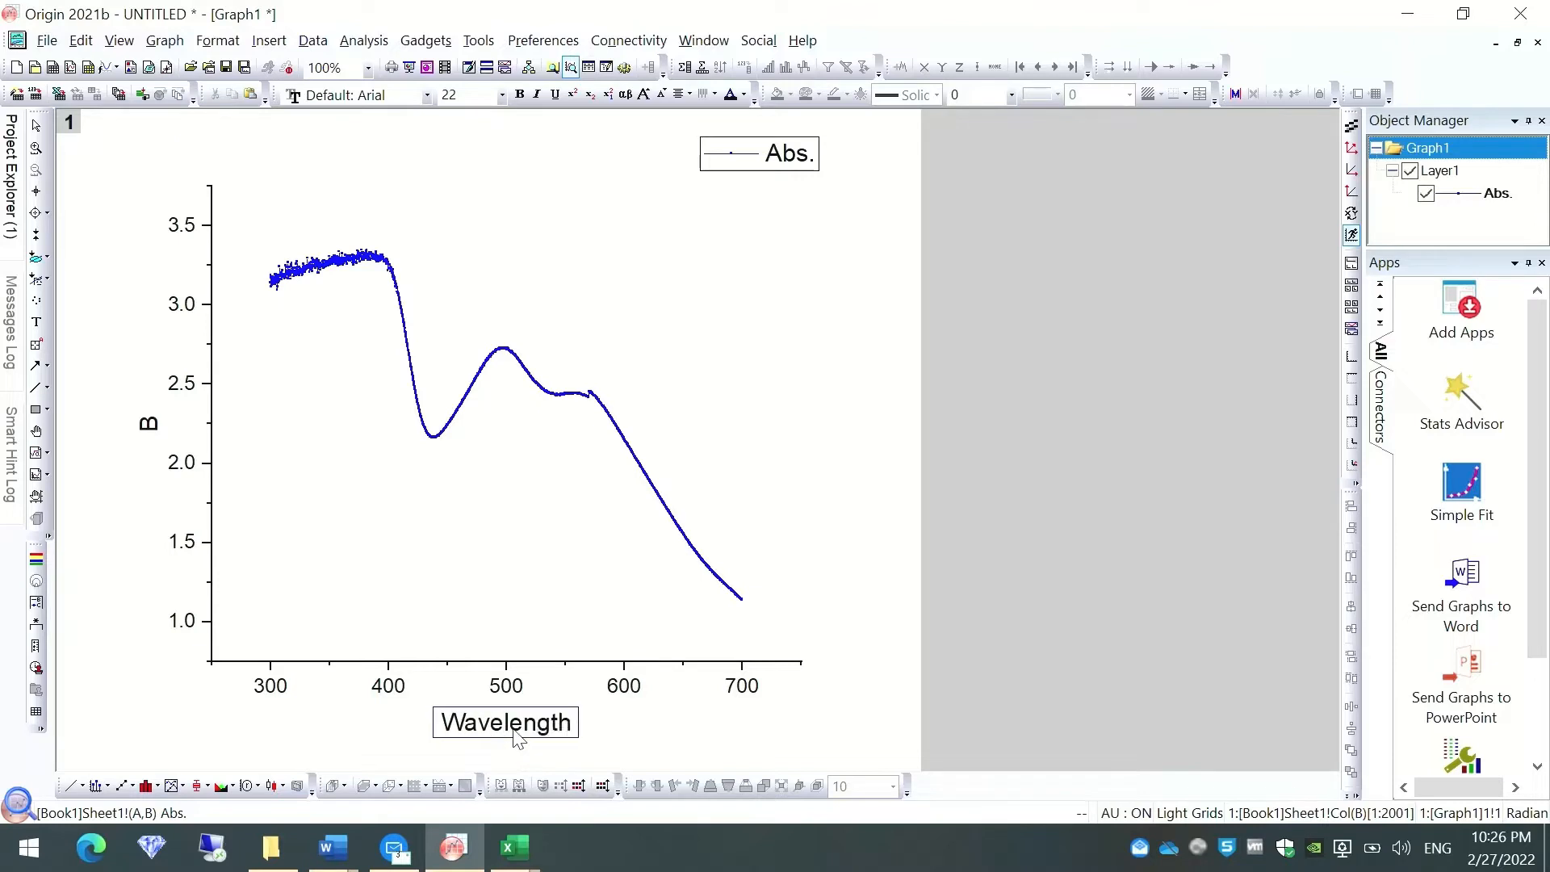
type(" (nm")
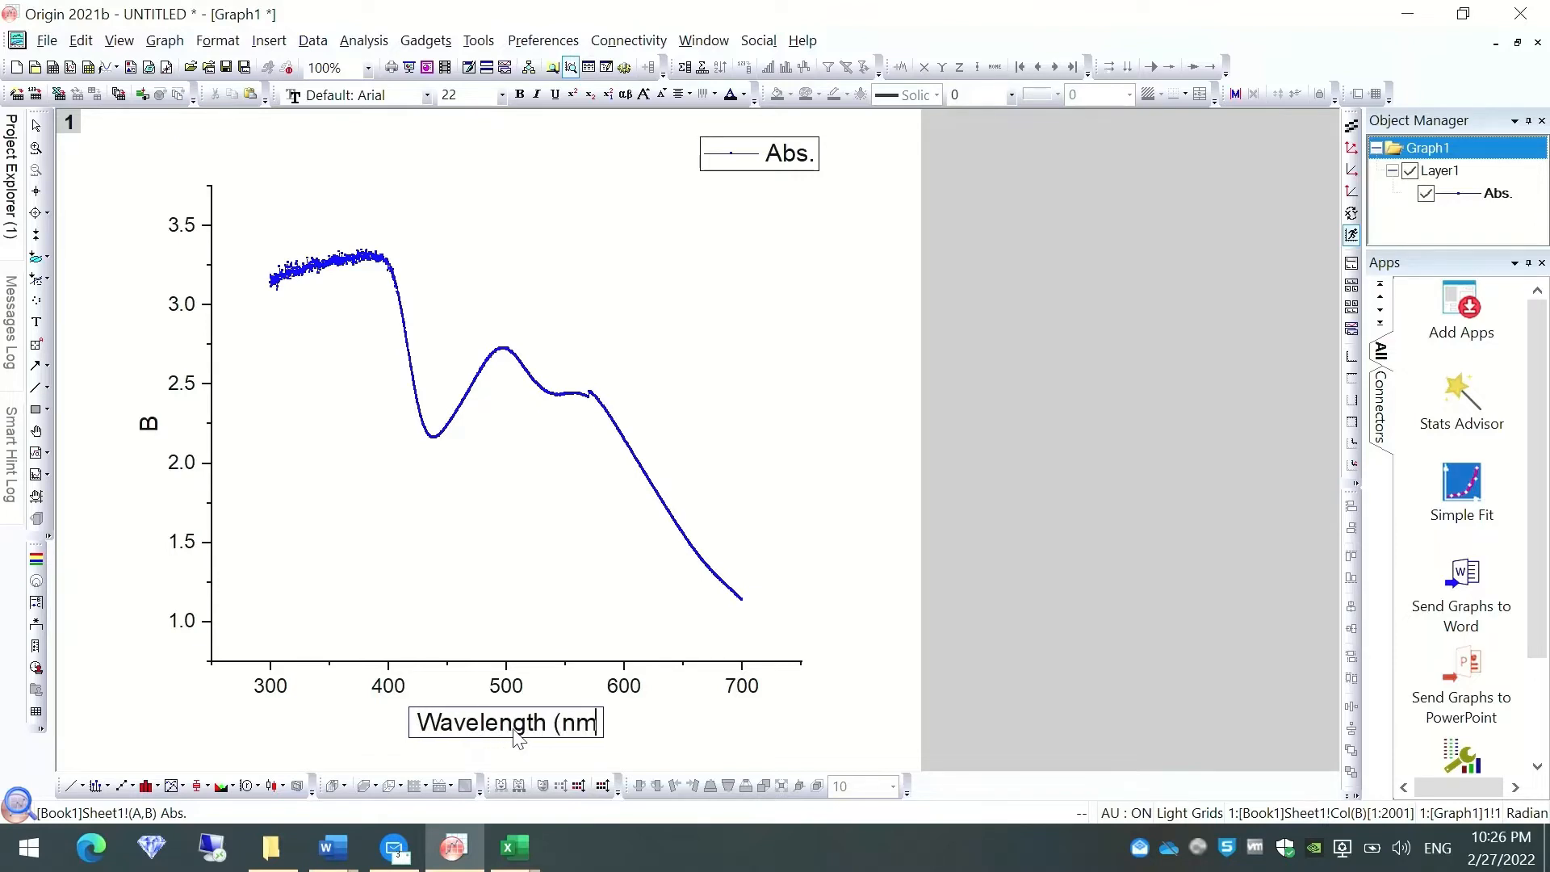
type(")")
left_click(686, 722)
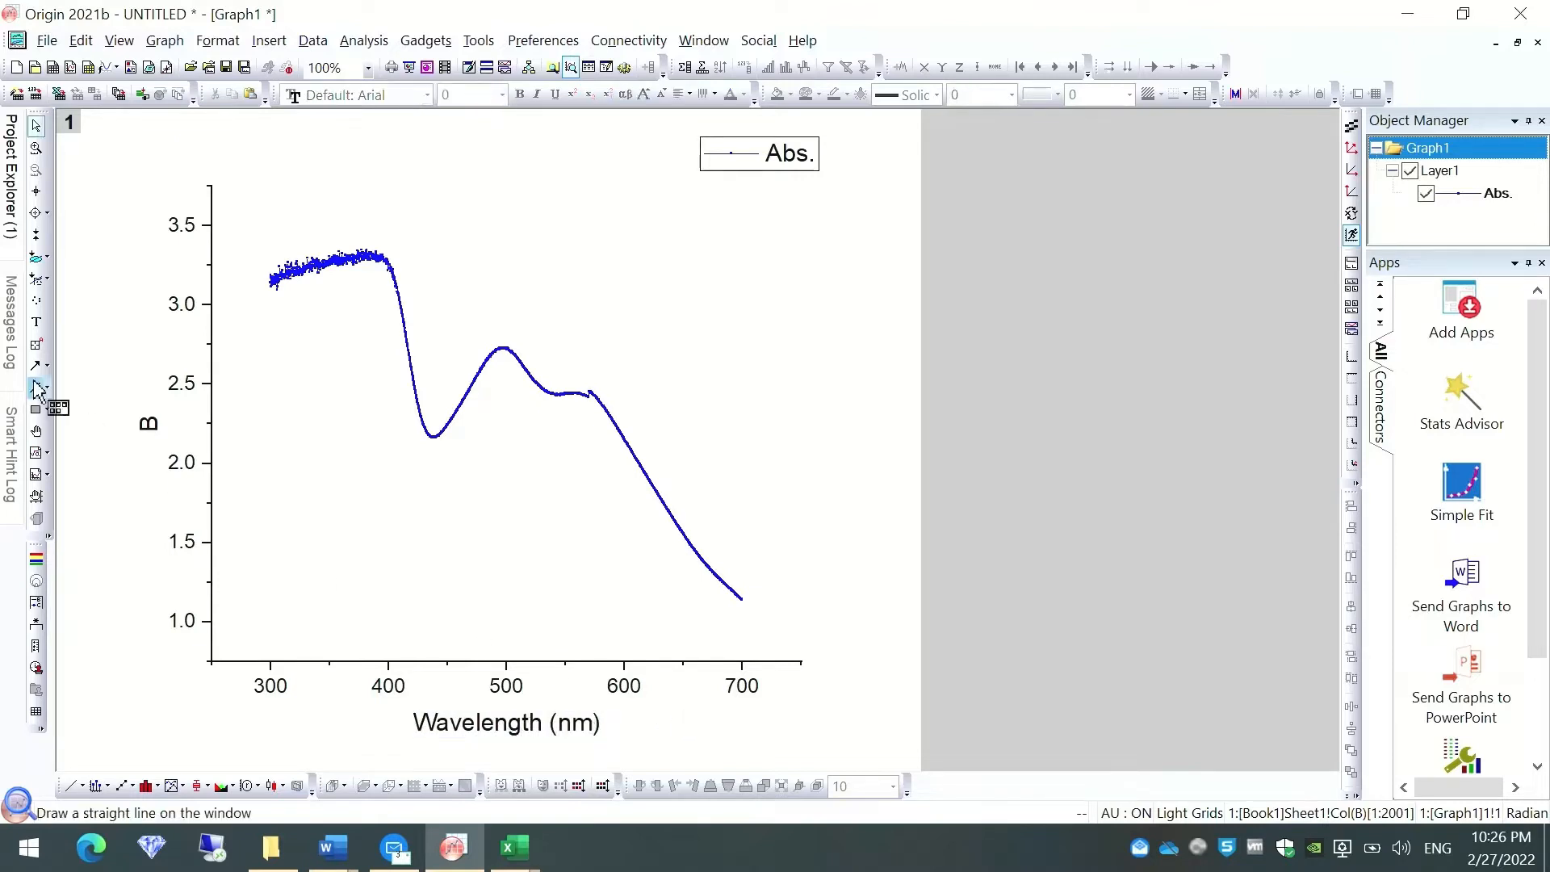
Replace the Y axis title with "Absorbance".
double_click(149, 423)
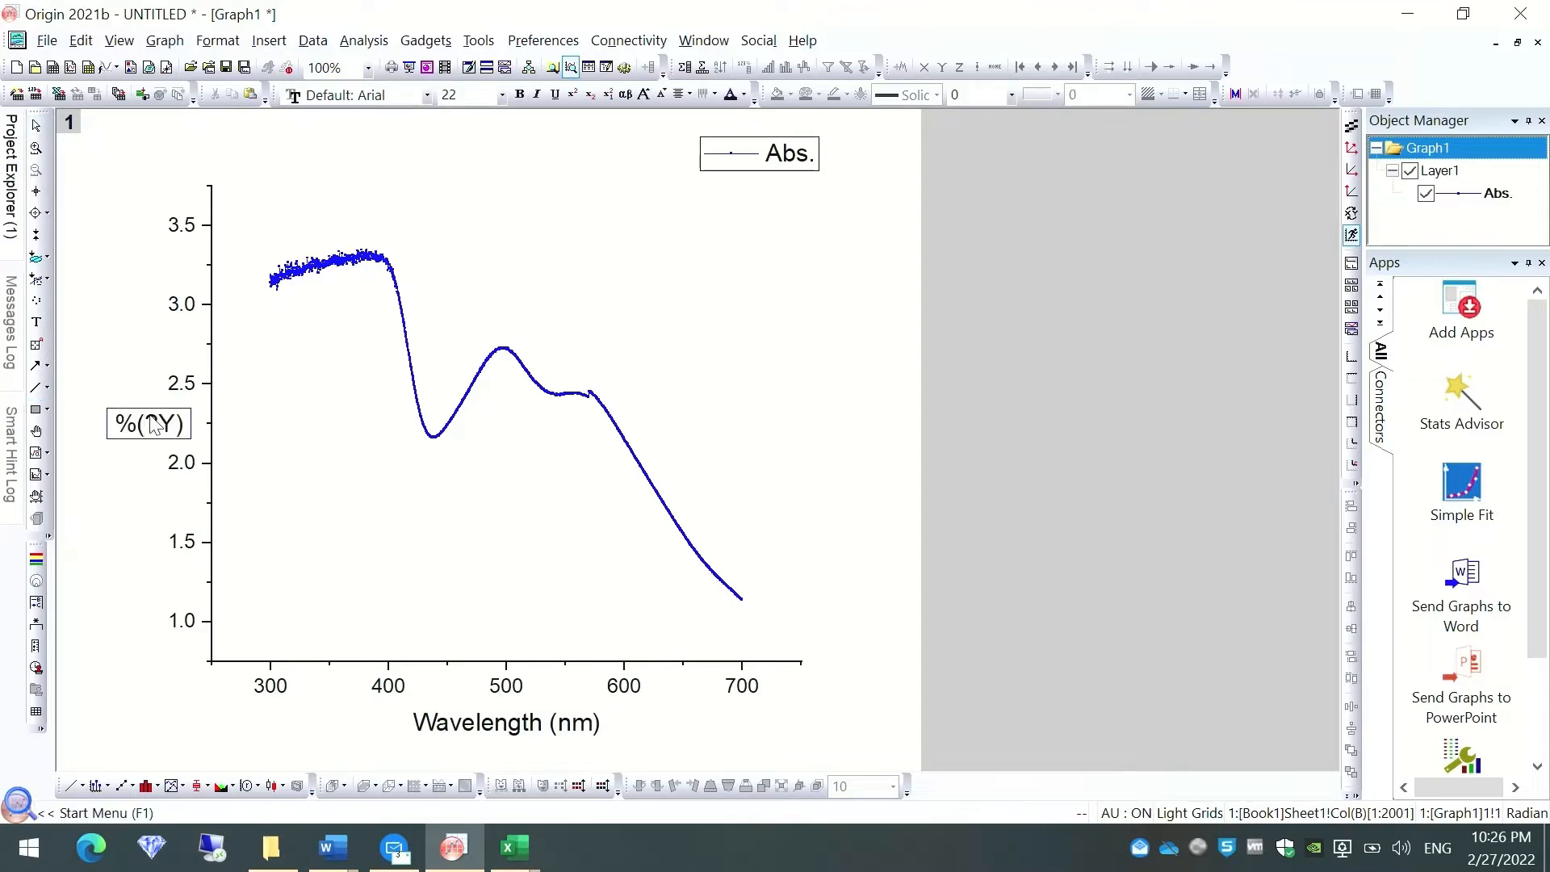
key("BackSpace")
key("BackSpace")
key("BackSpace")
key("BackSpace")
key("BackSpace")
type("Absorbance")
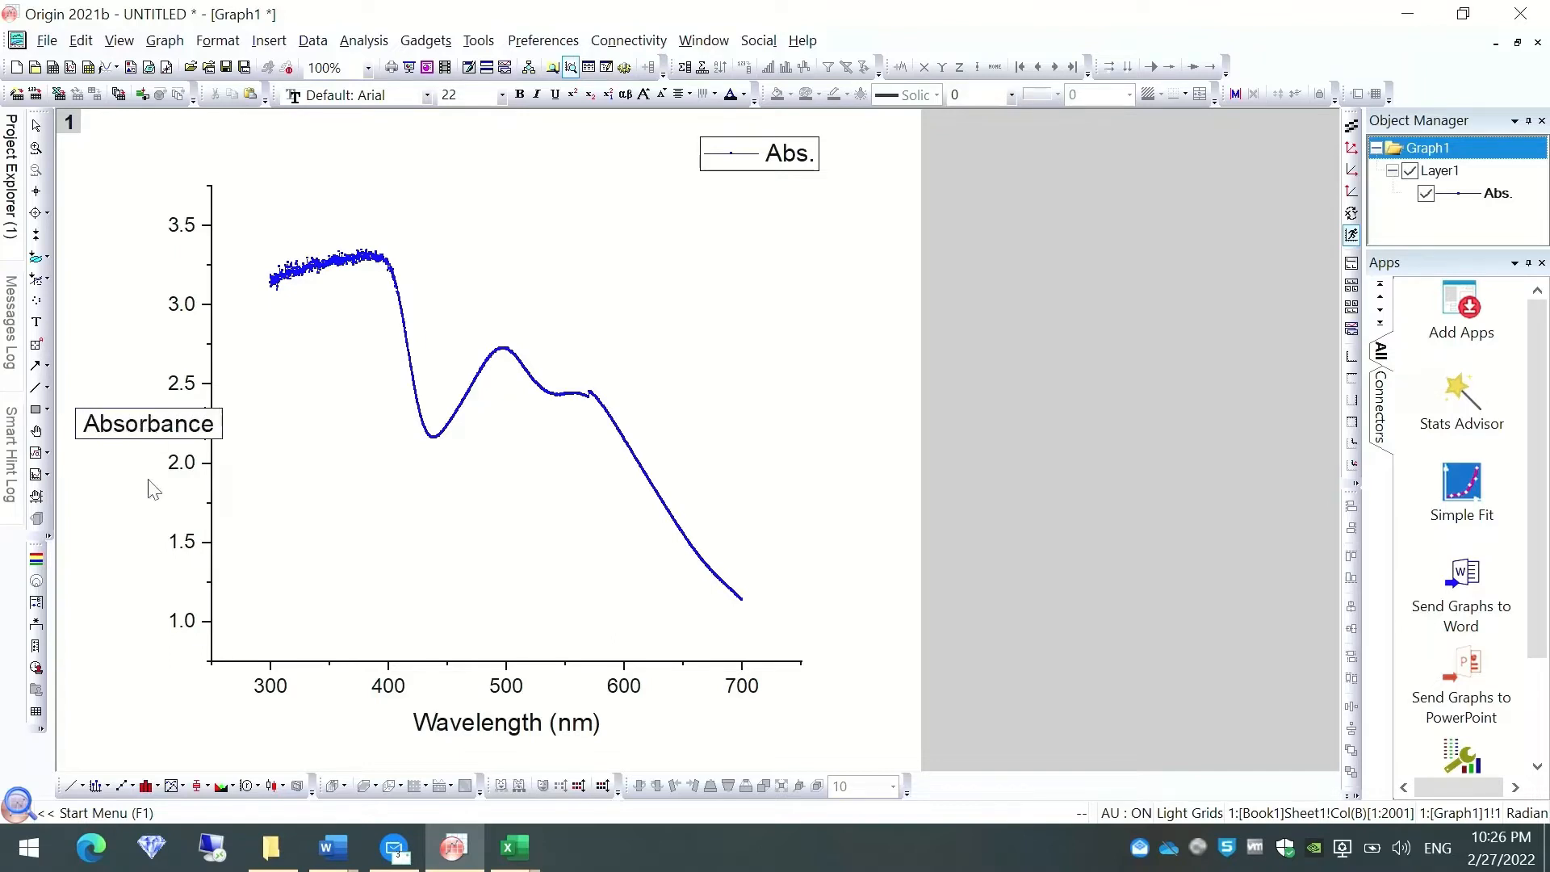
left_click(144, 513)
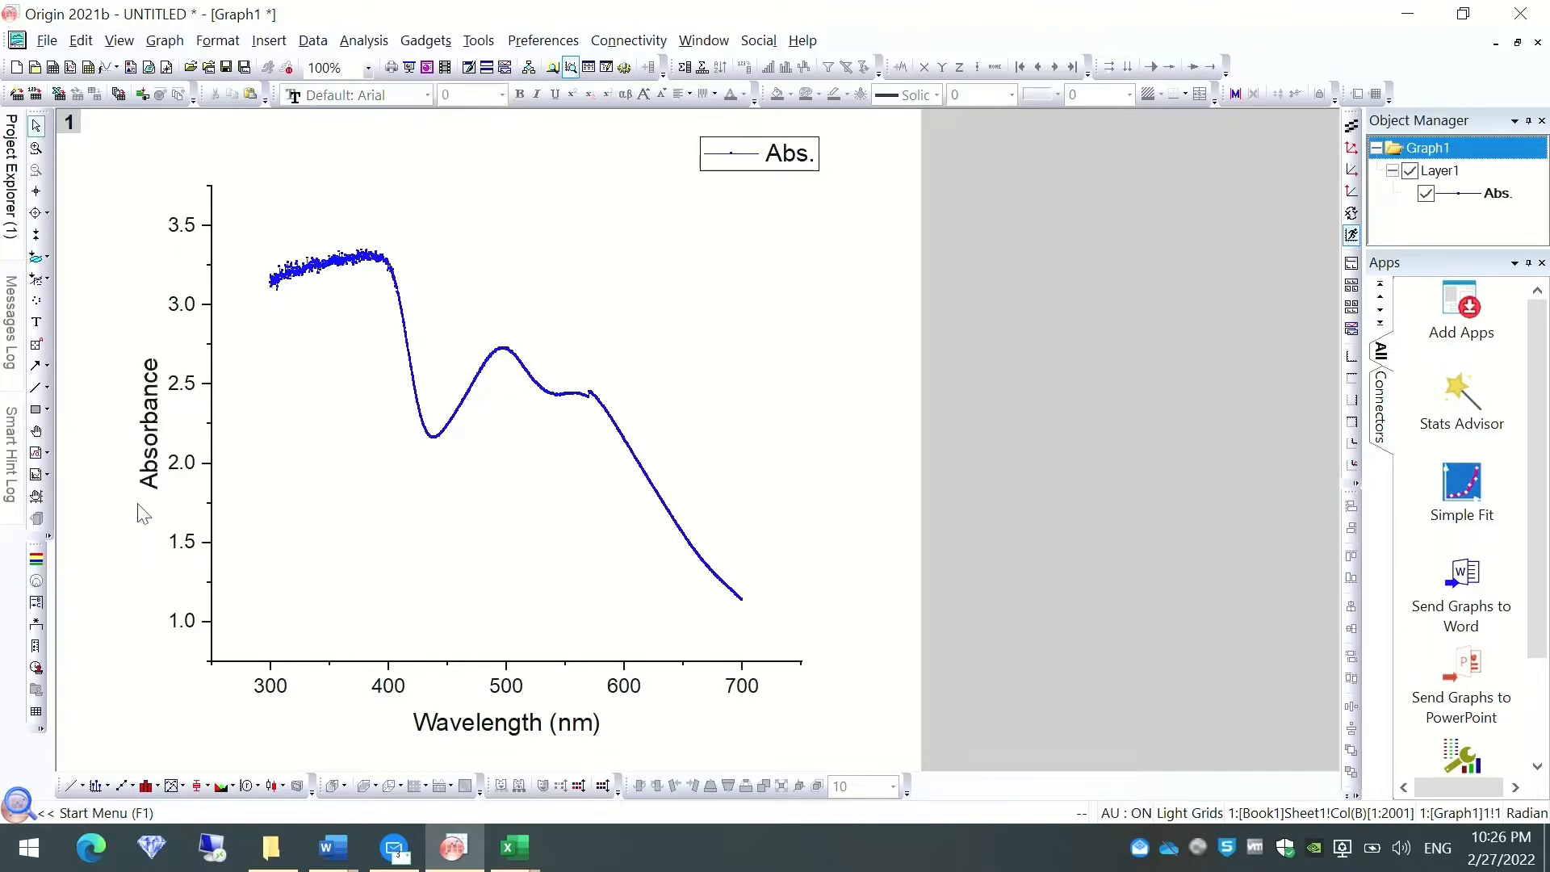
Set the X axis scale to run from 400 to 700.
double_click(462, 663)
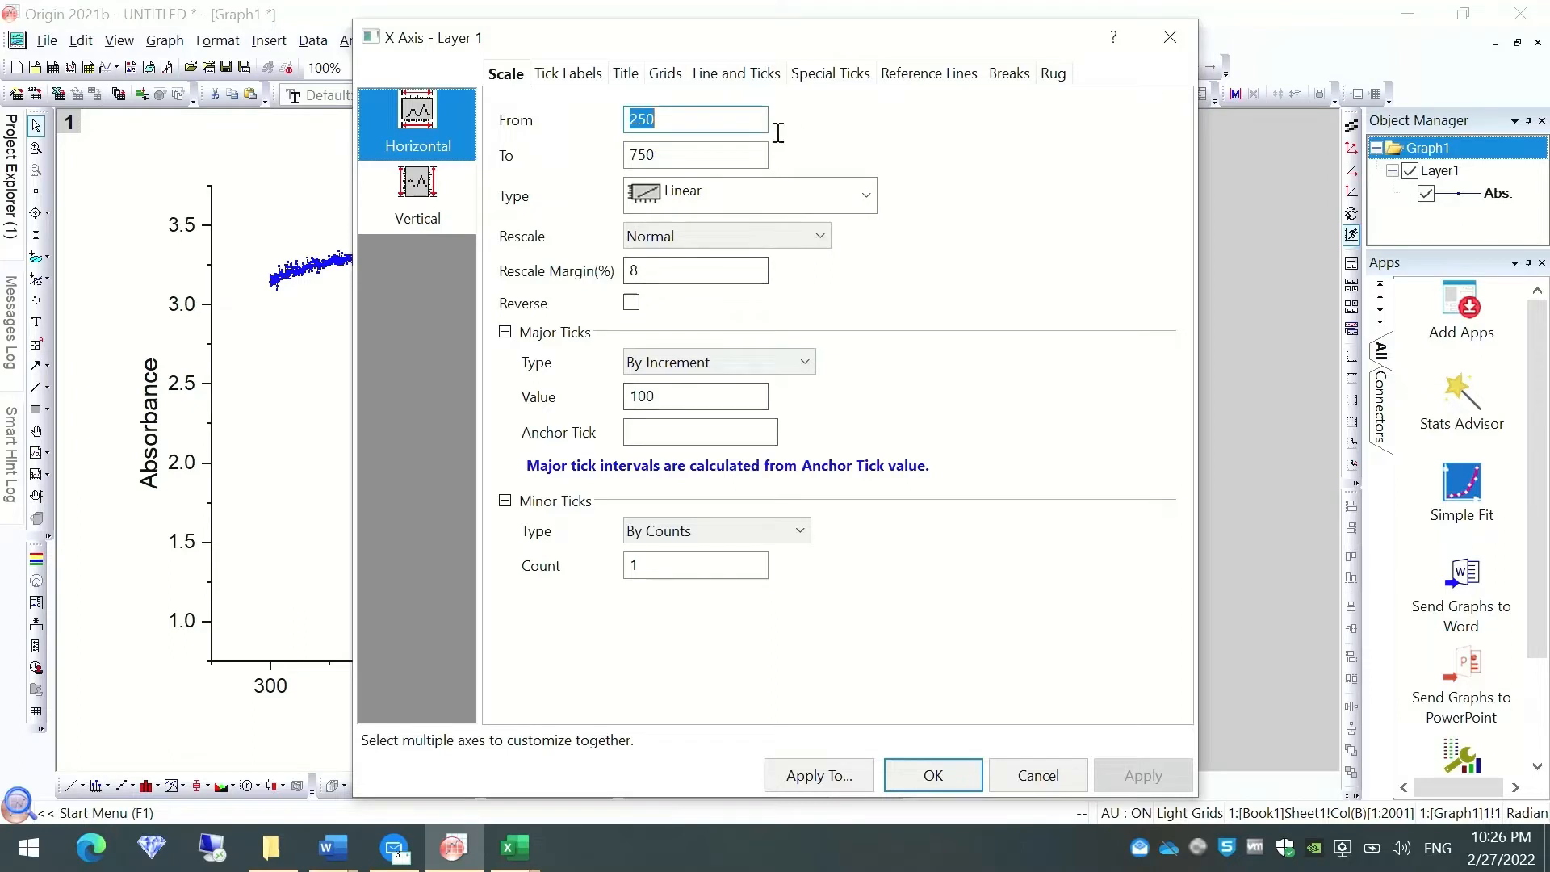
key("BackSpace")
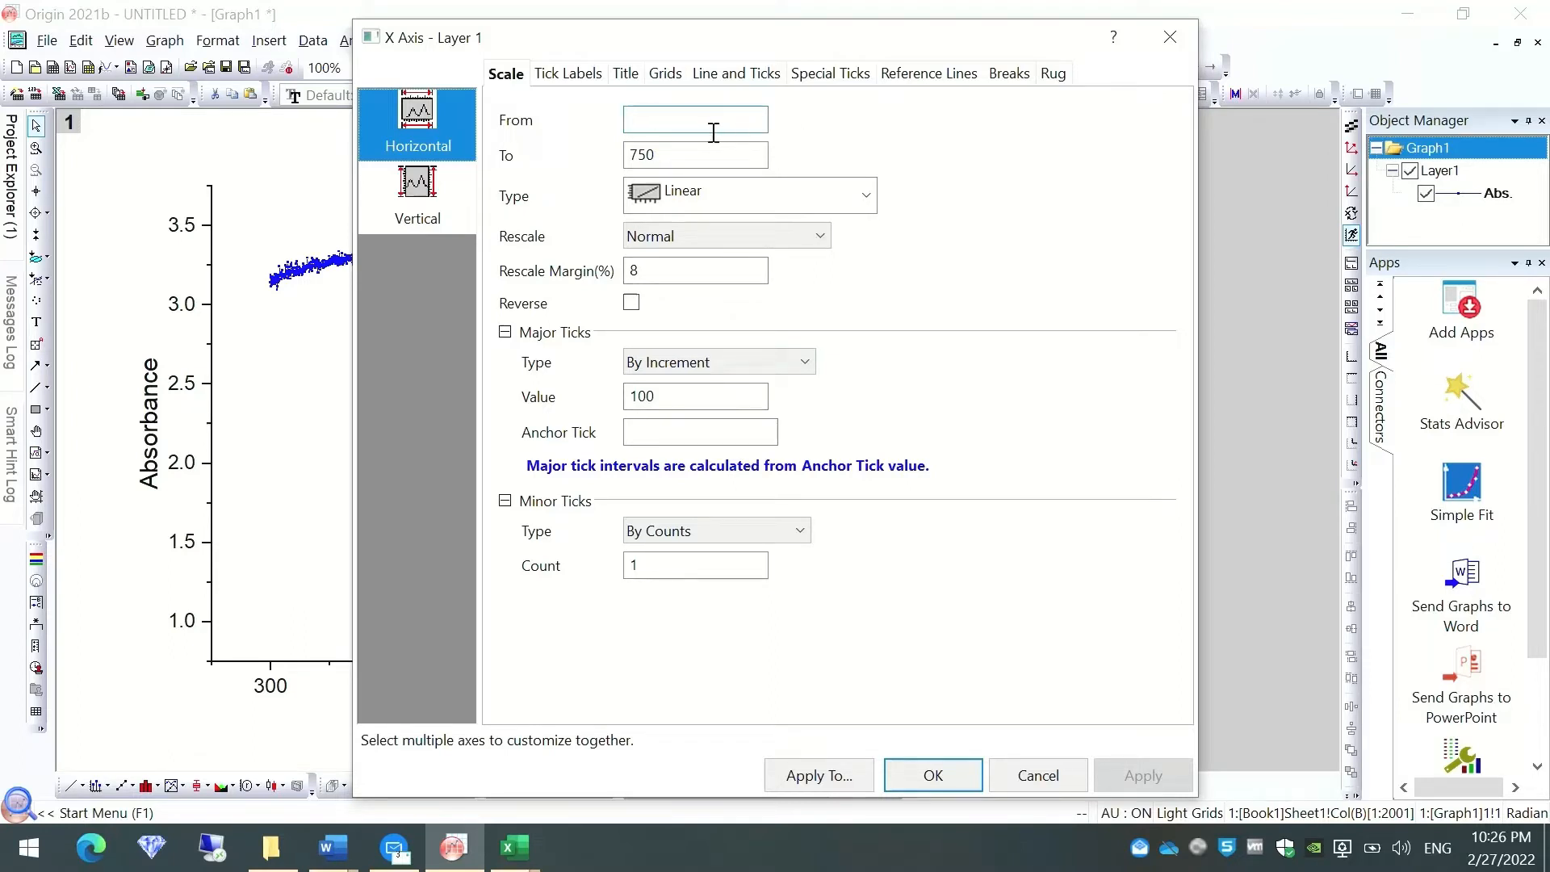
type("400")
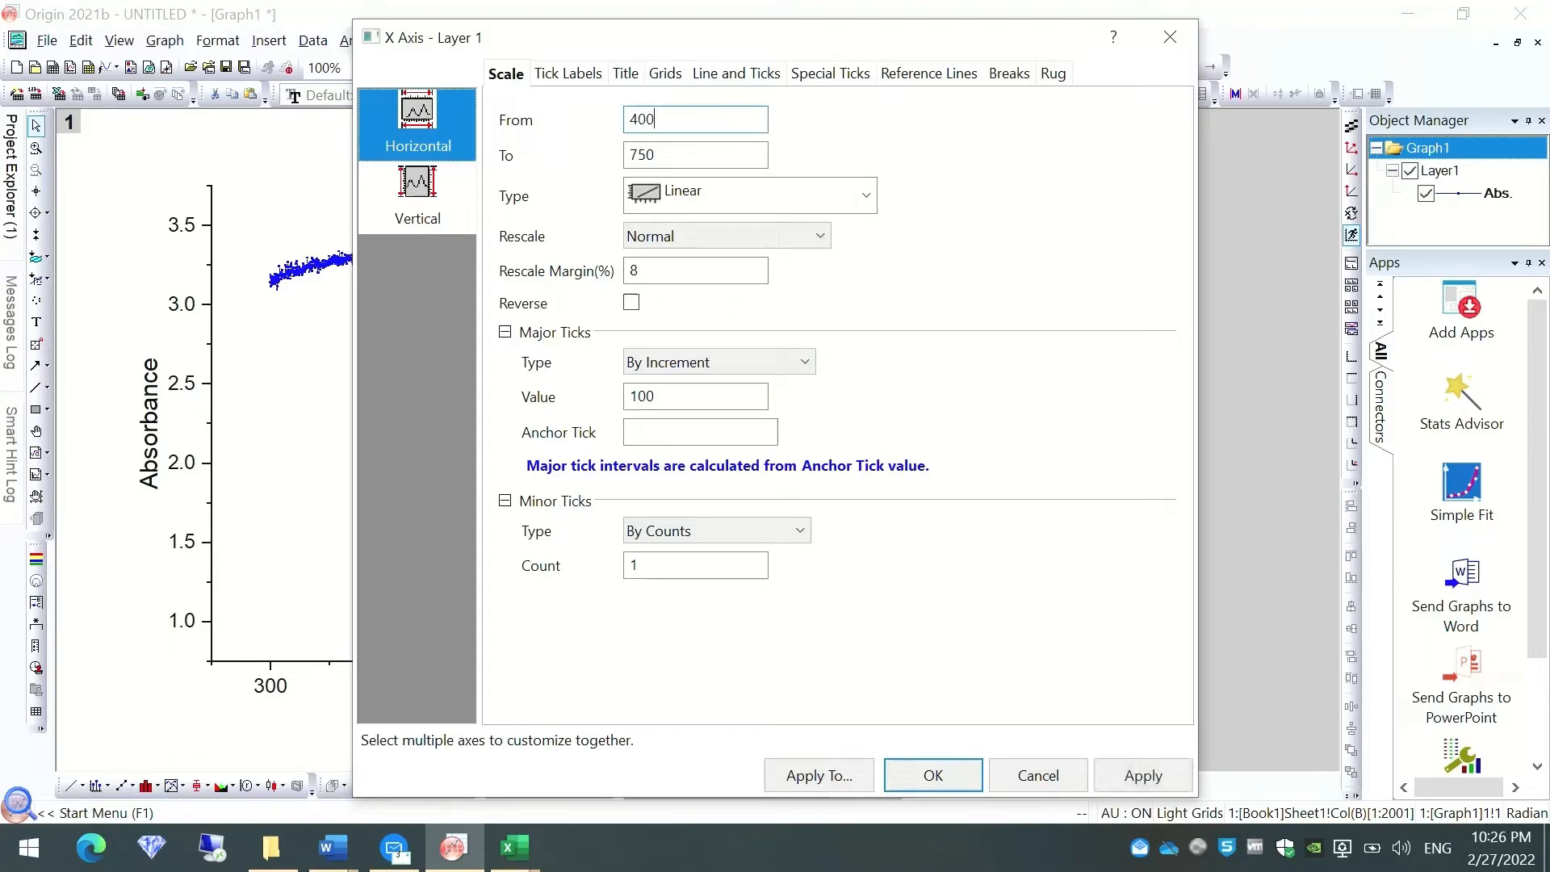
left_click(691, 159)
key("BackSpace")
left_click(932, 775)
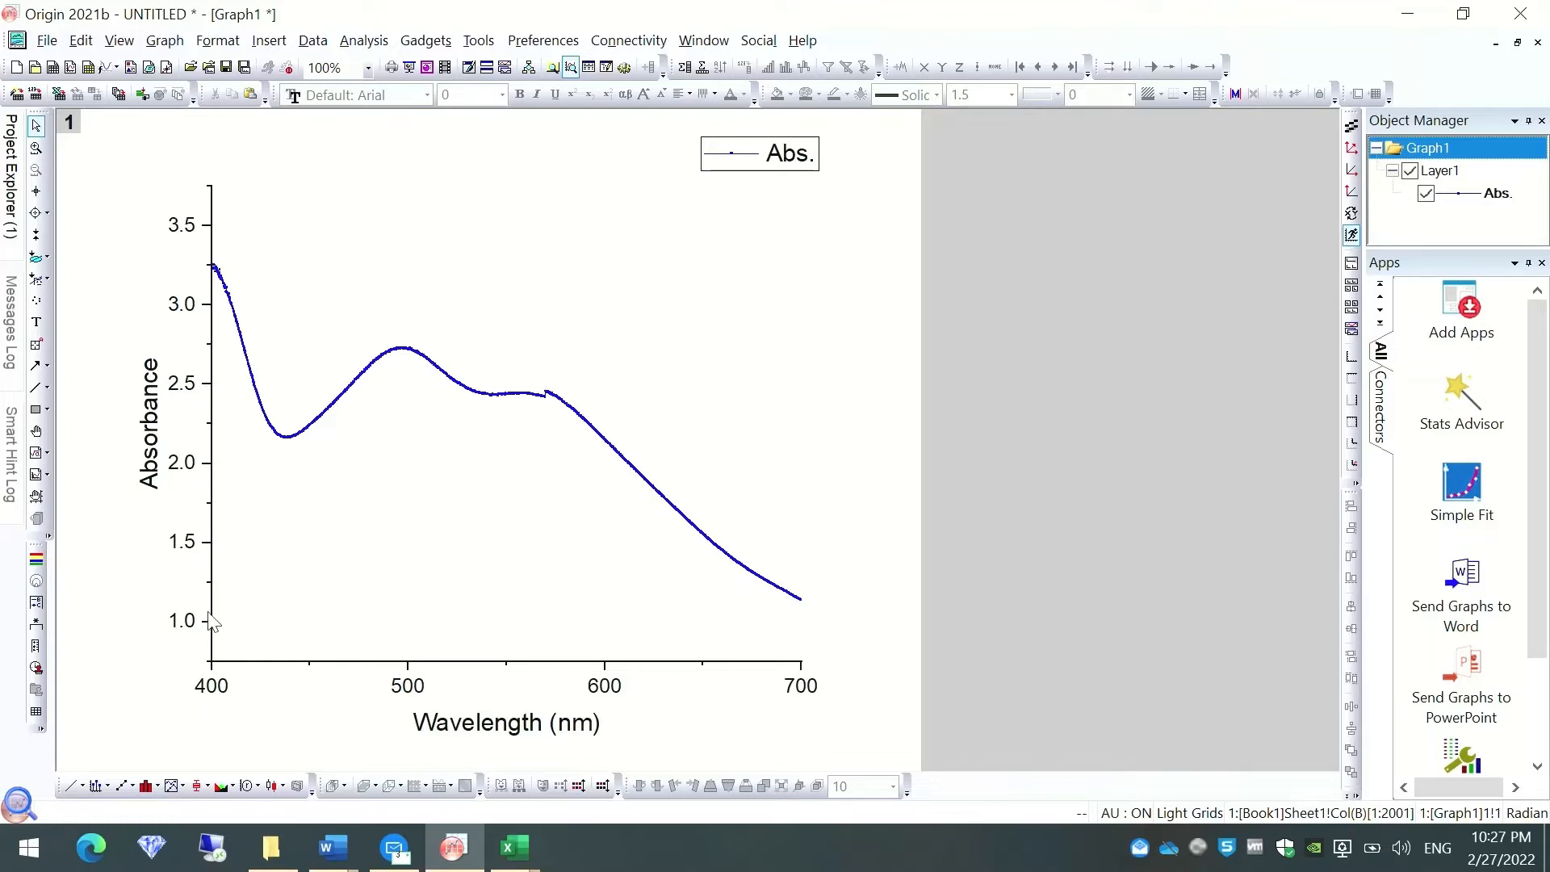
Set the Y axis major tick increment to 1.
double_click(217, 527)
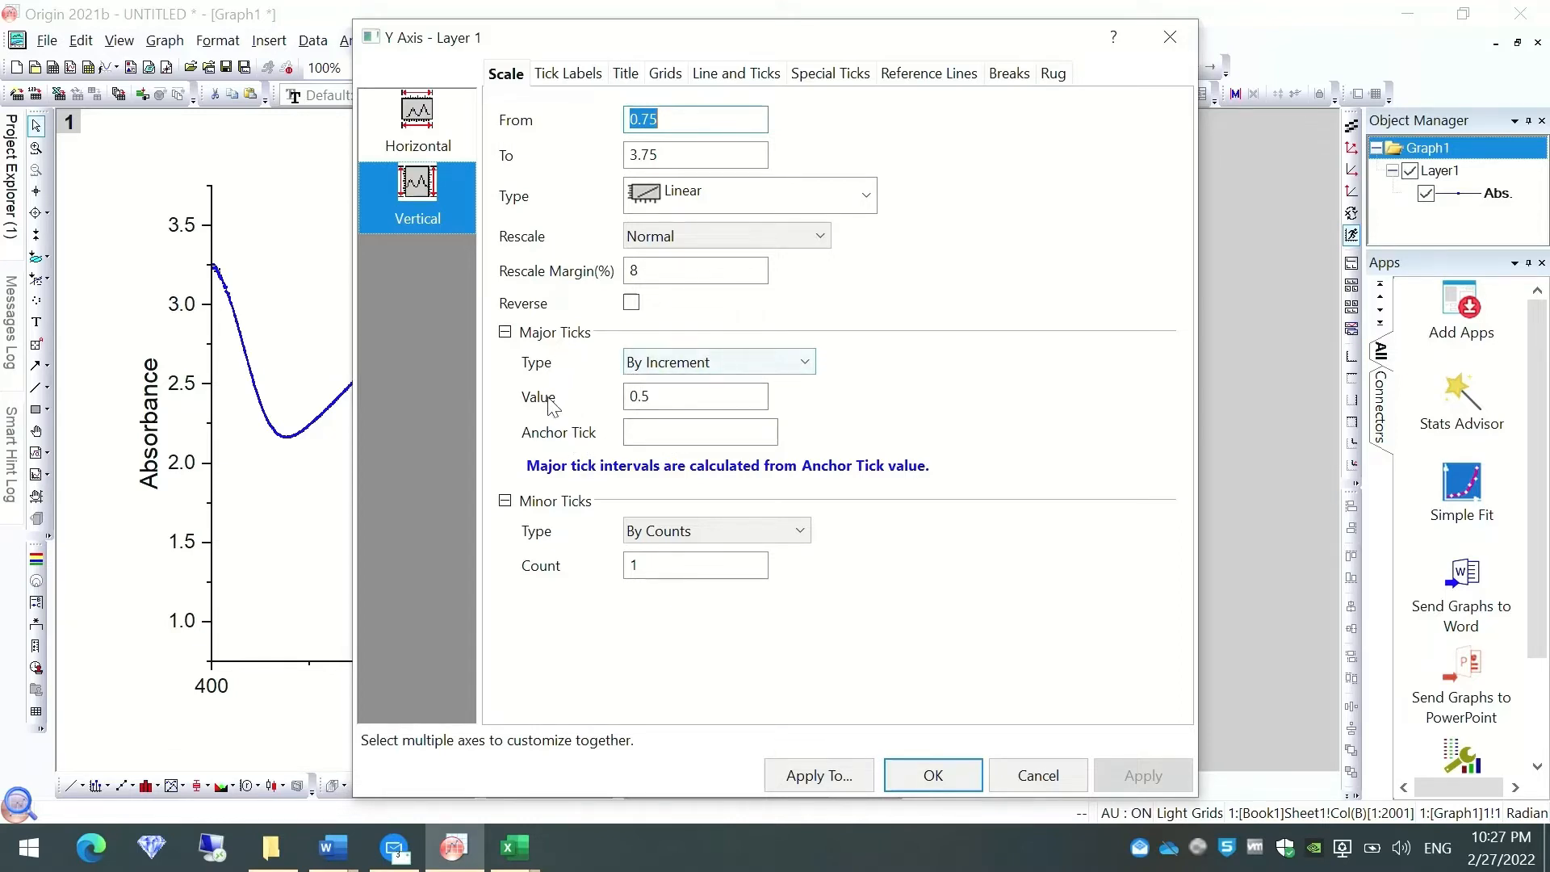
double_click(670, 406)
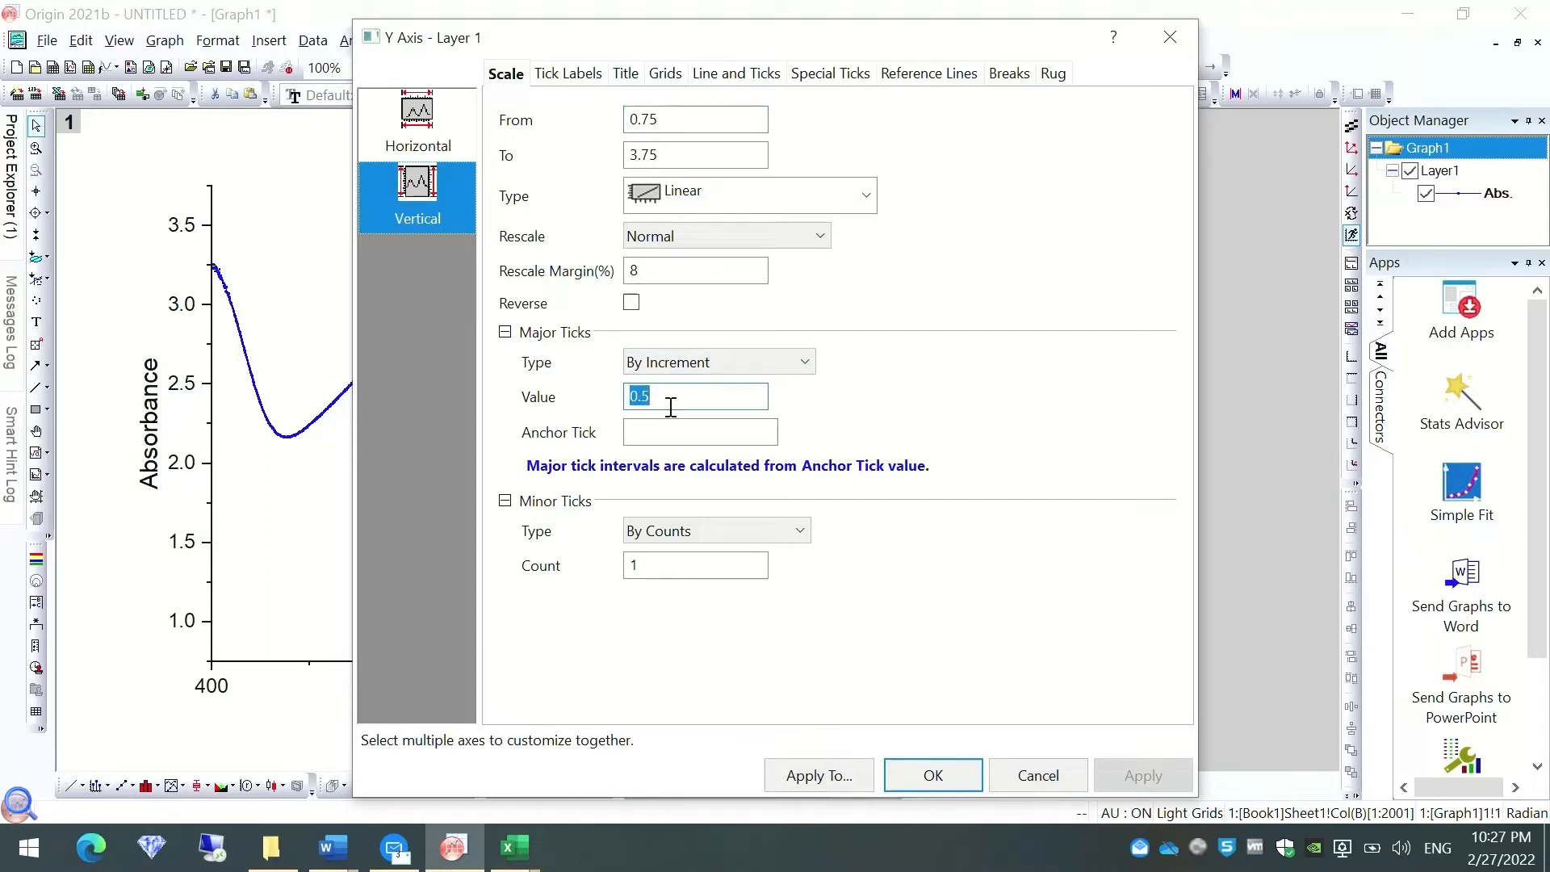
key("BackSpace")
type("1")
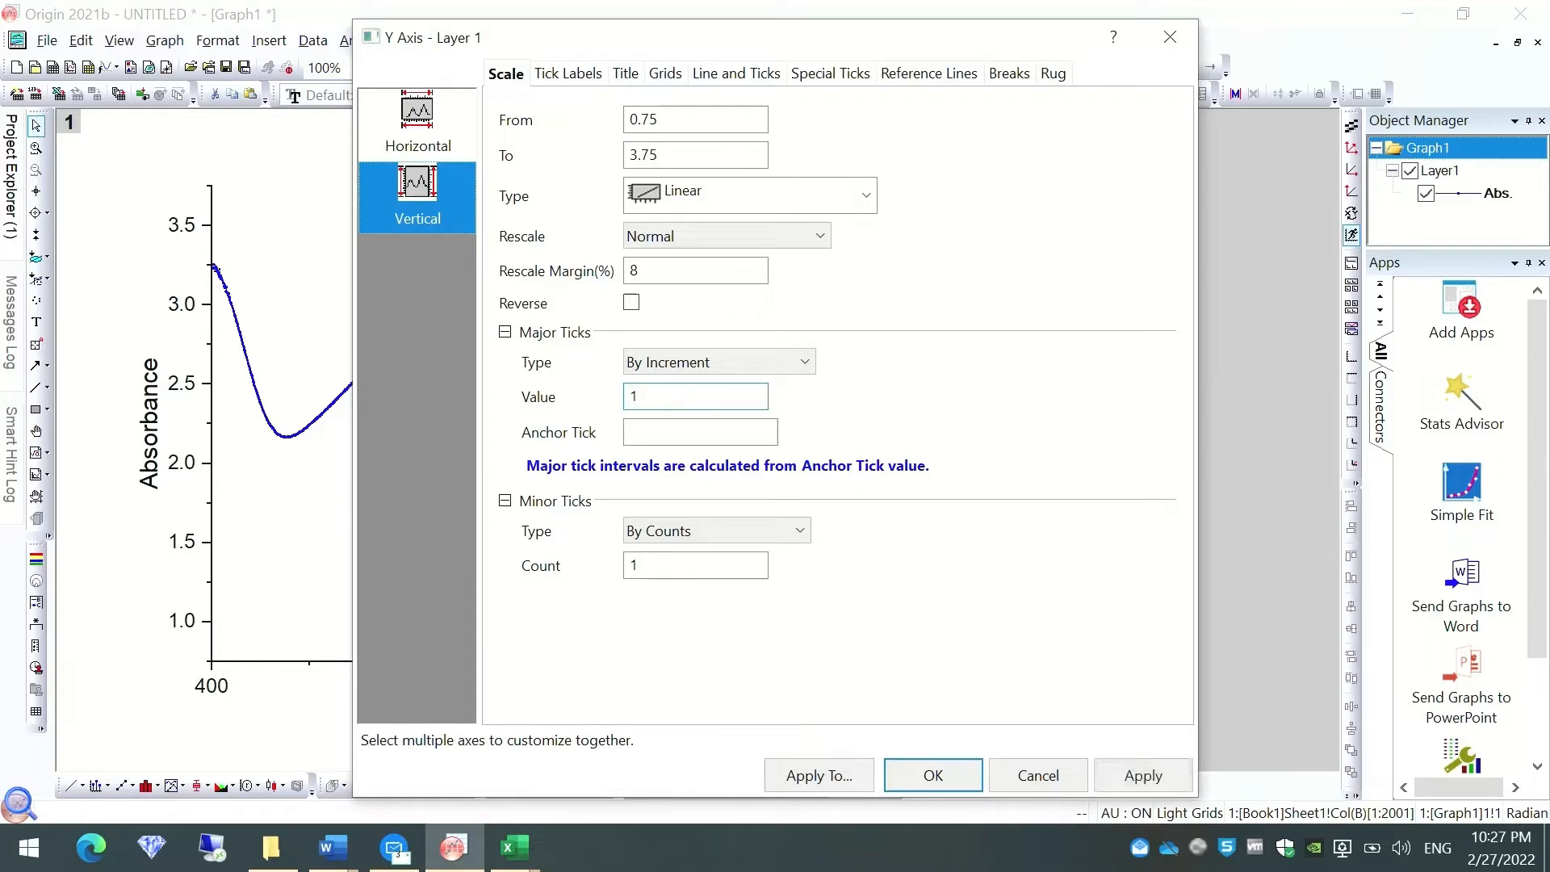
left_click(936, 775)
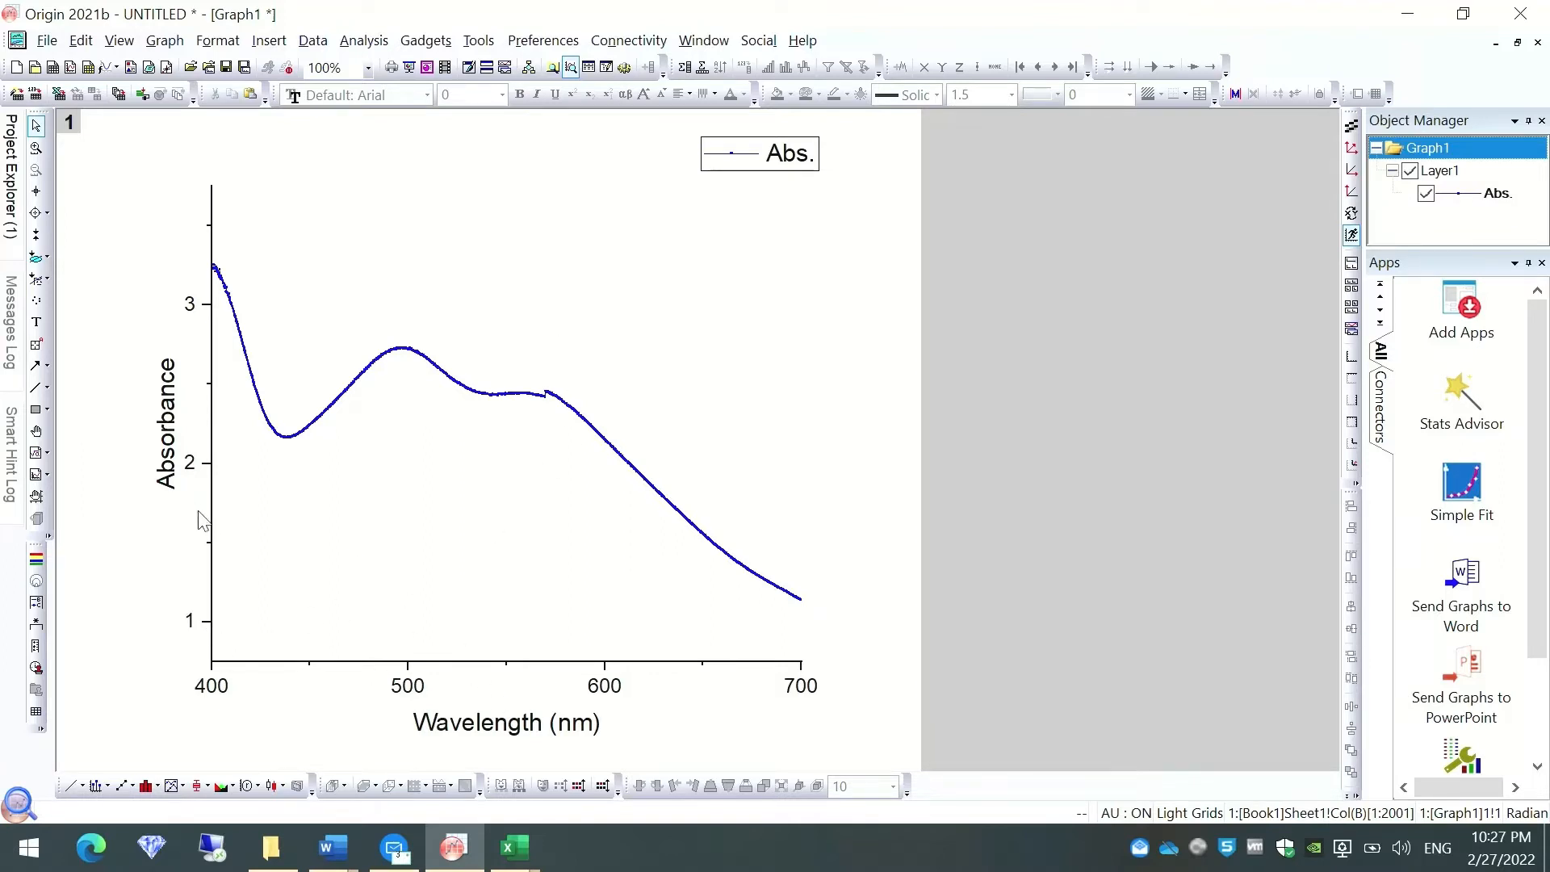
Set the Y axis major tick increment back to 0.5.
left_click(216, 526)
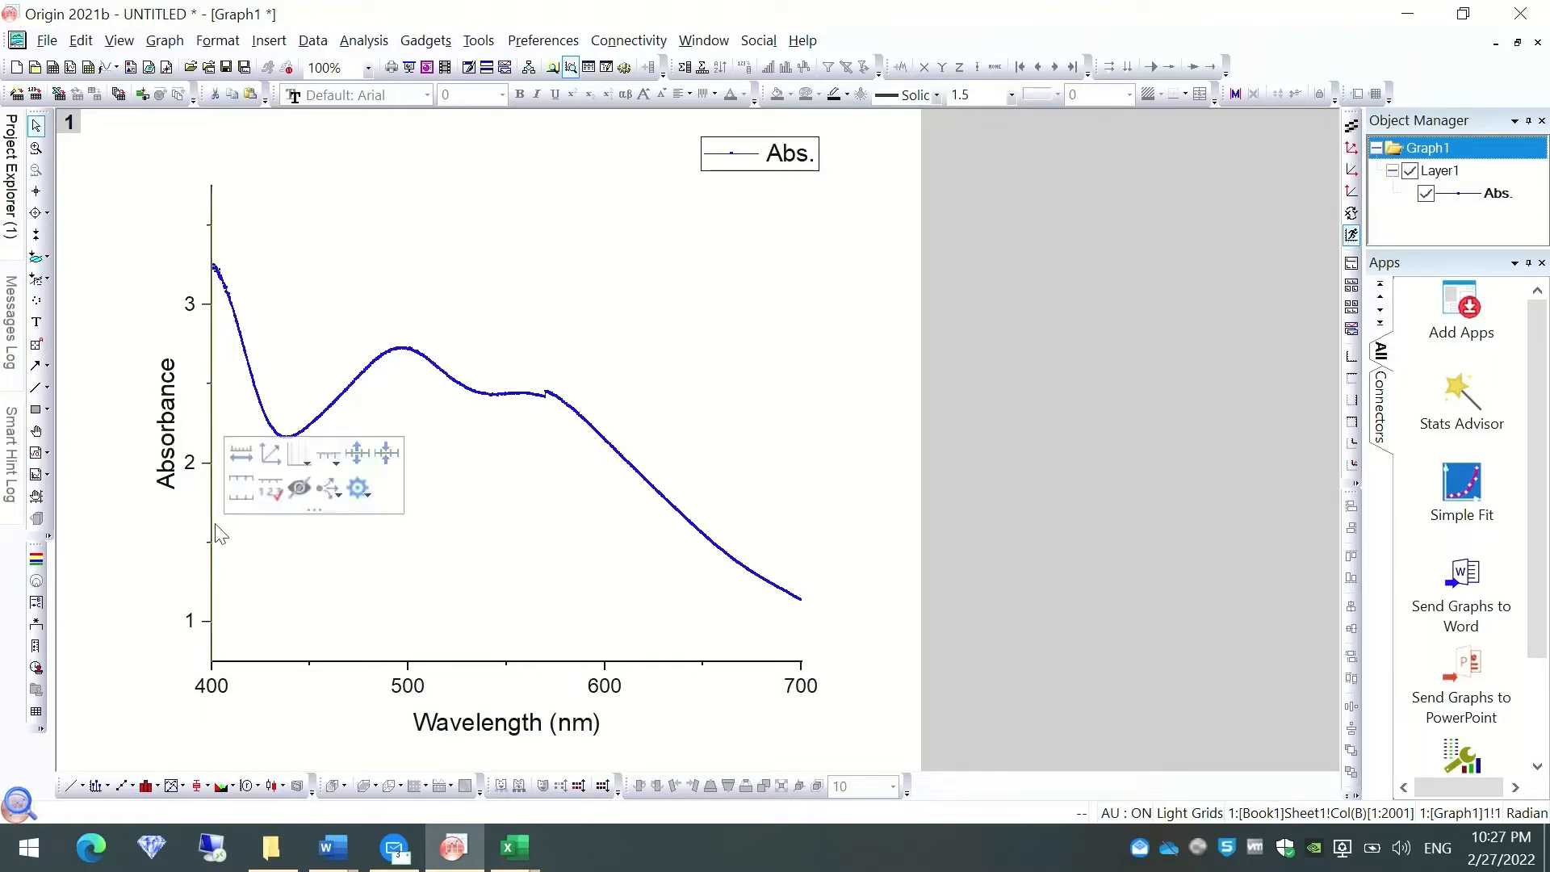
double_click(219, 533)
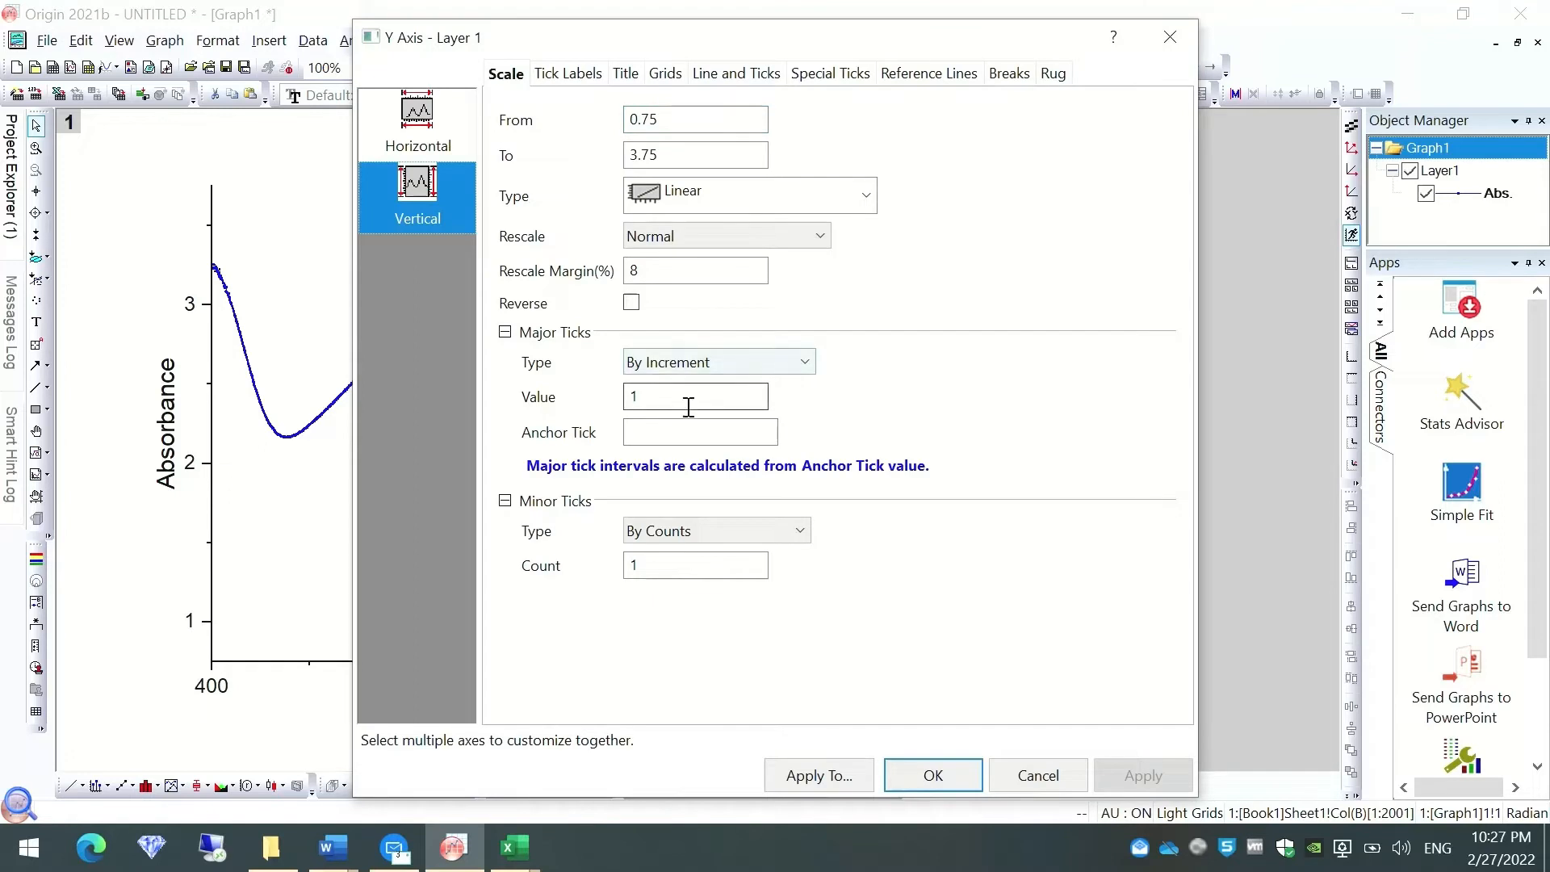
double_click(688, 406)
type("0.5")
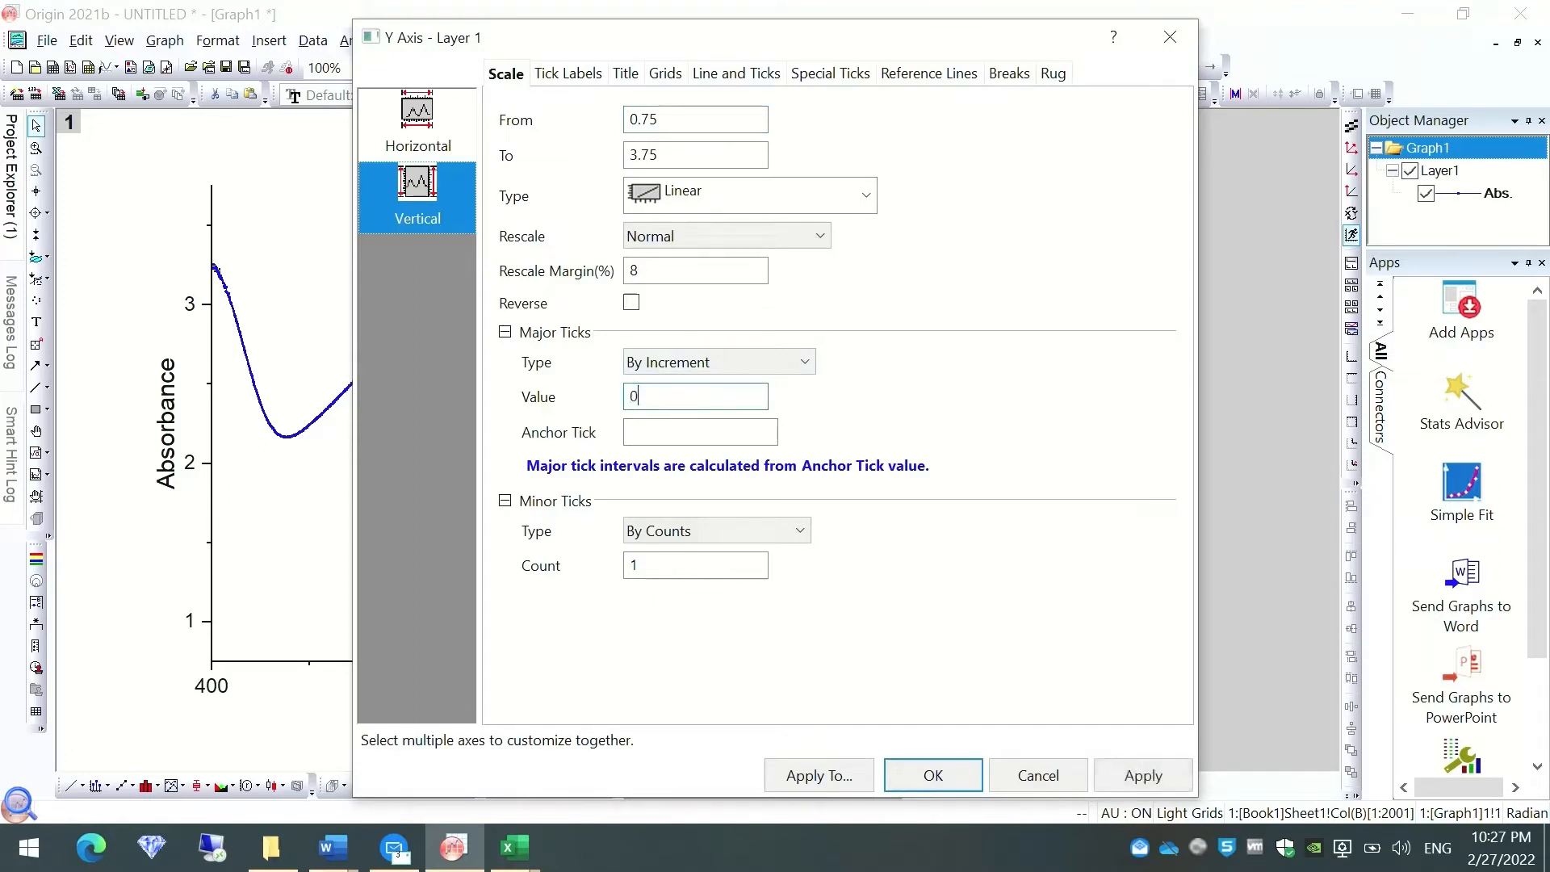
left_click(928, 773)
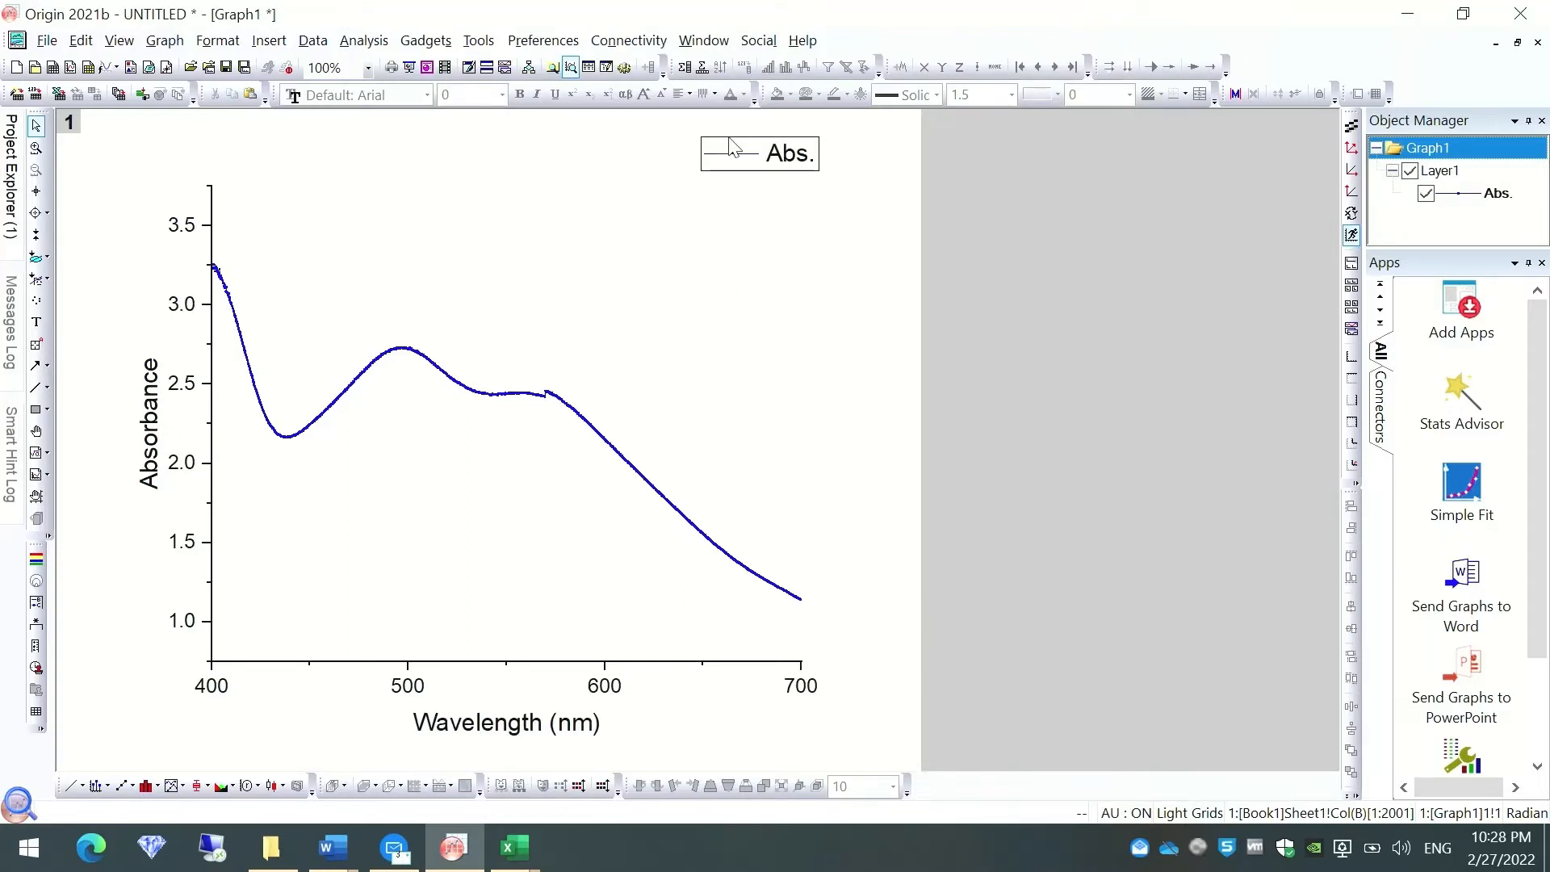
Move the graph legend into the plot area, above the curve and level with about 3.5 on the Y axis.
left_click(749, 161)
left_click_drag(748, 161, 734, 234)
left_click(787, 162)
left_click_drag(787, 162, 710, 234)
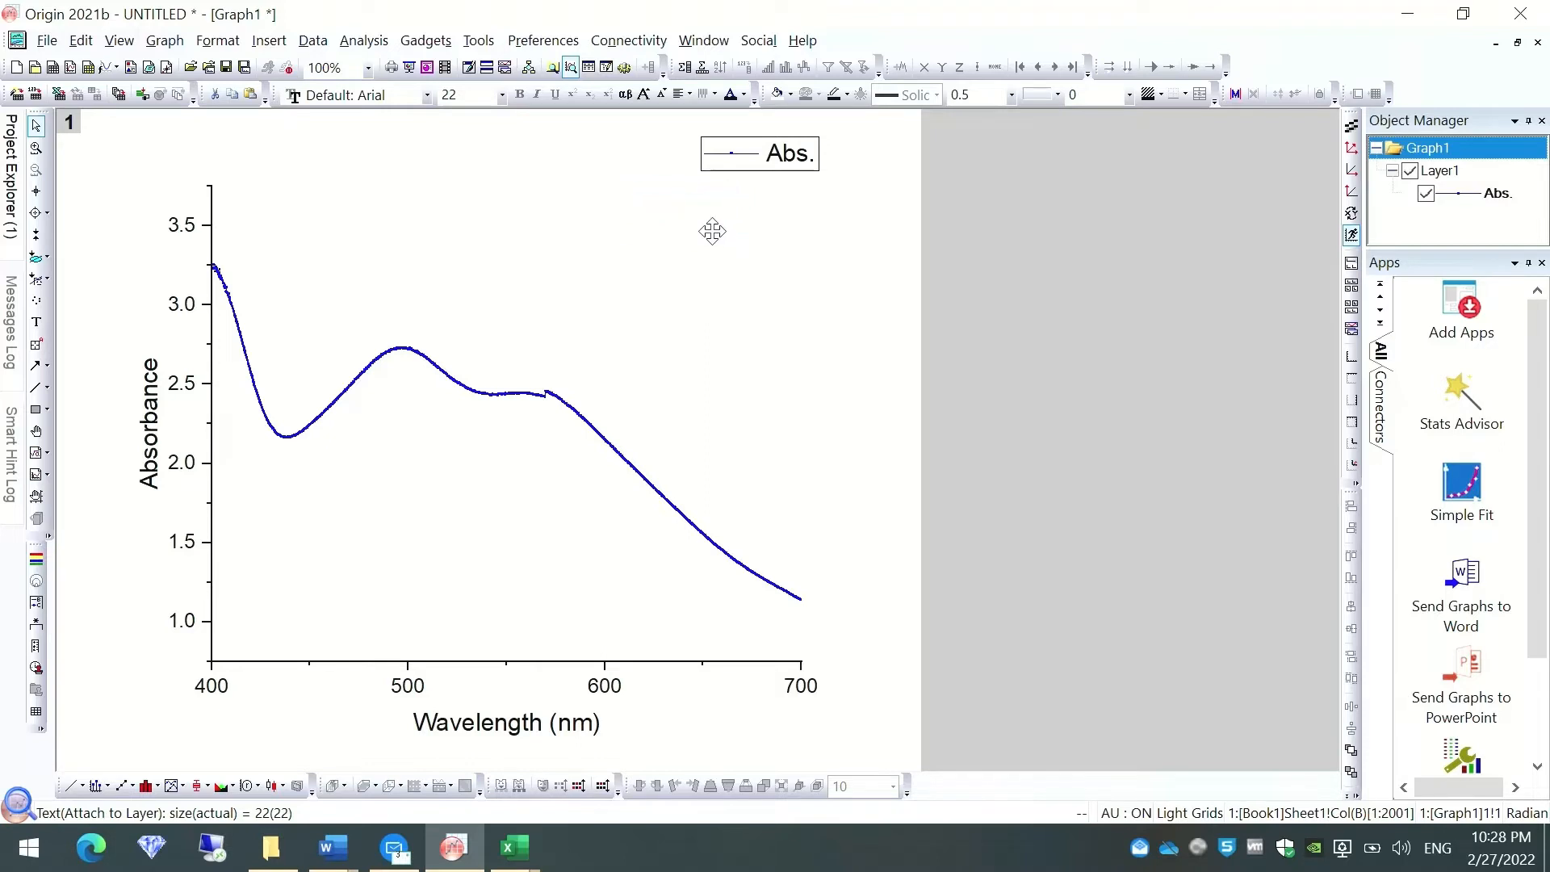
left_click(707, 296)
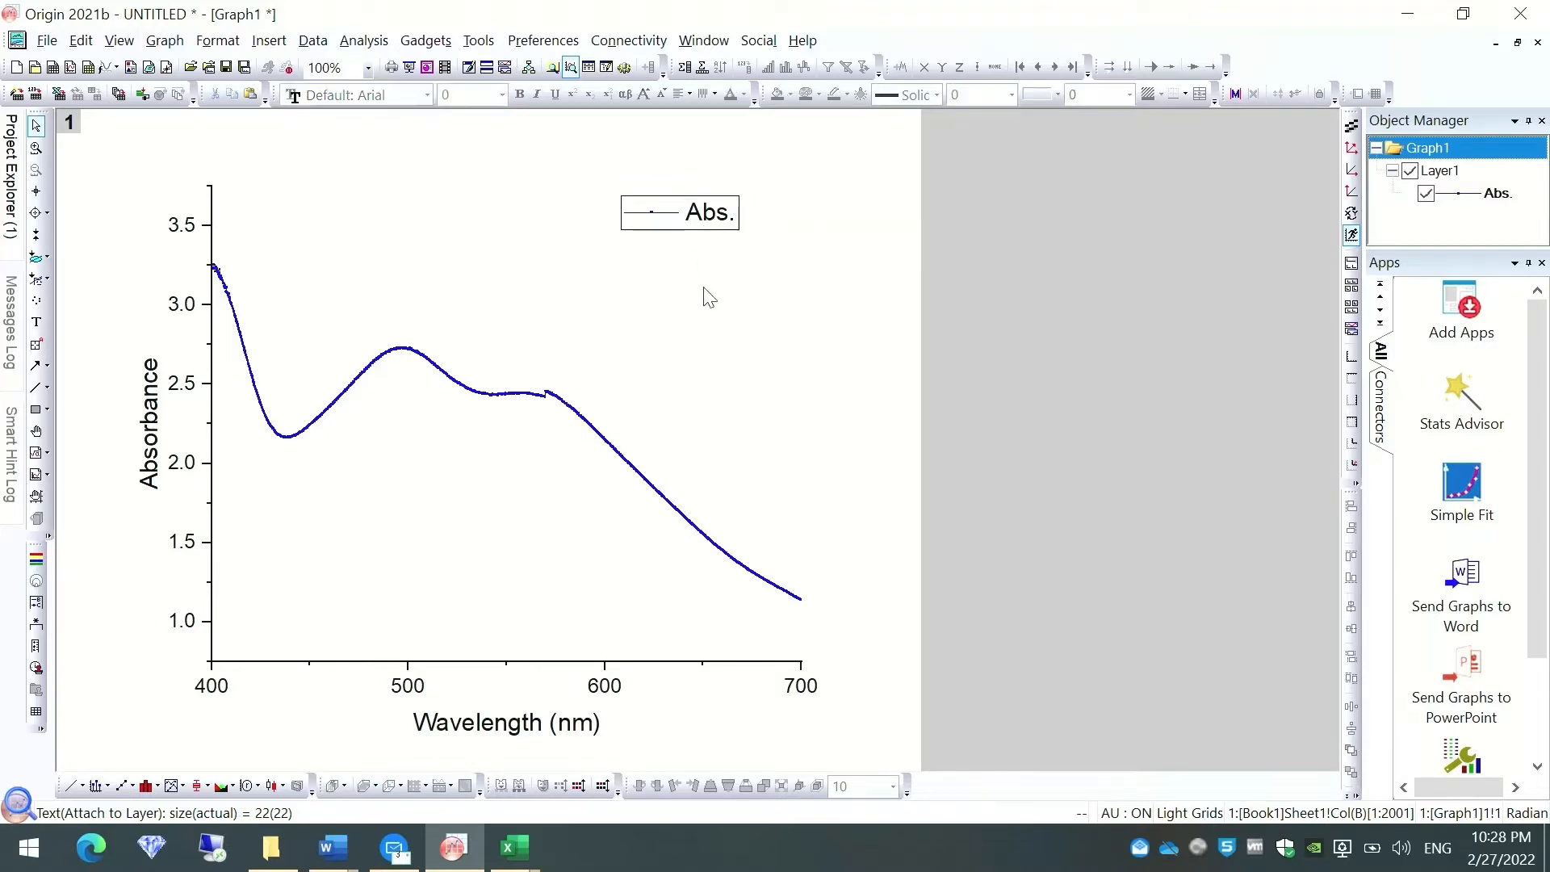
Adjust the line thickness of the Abs. sample in the legend, leaving it thicker.
left_click(656, 218)
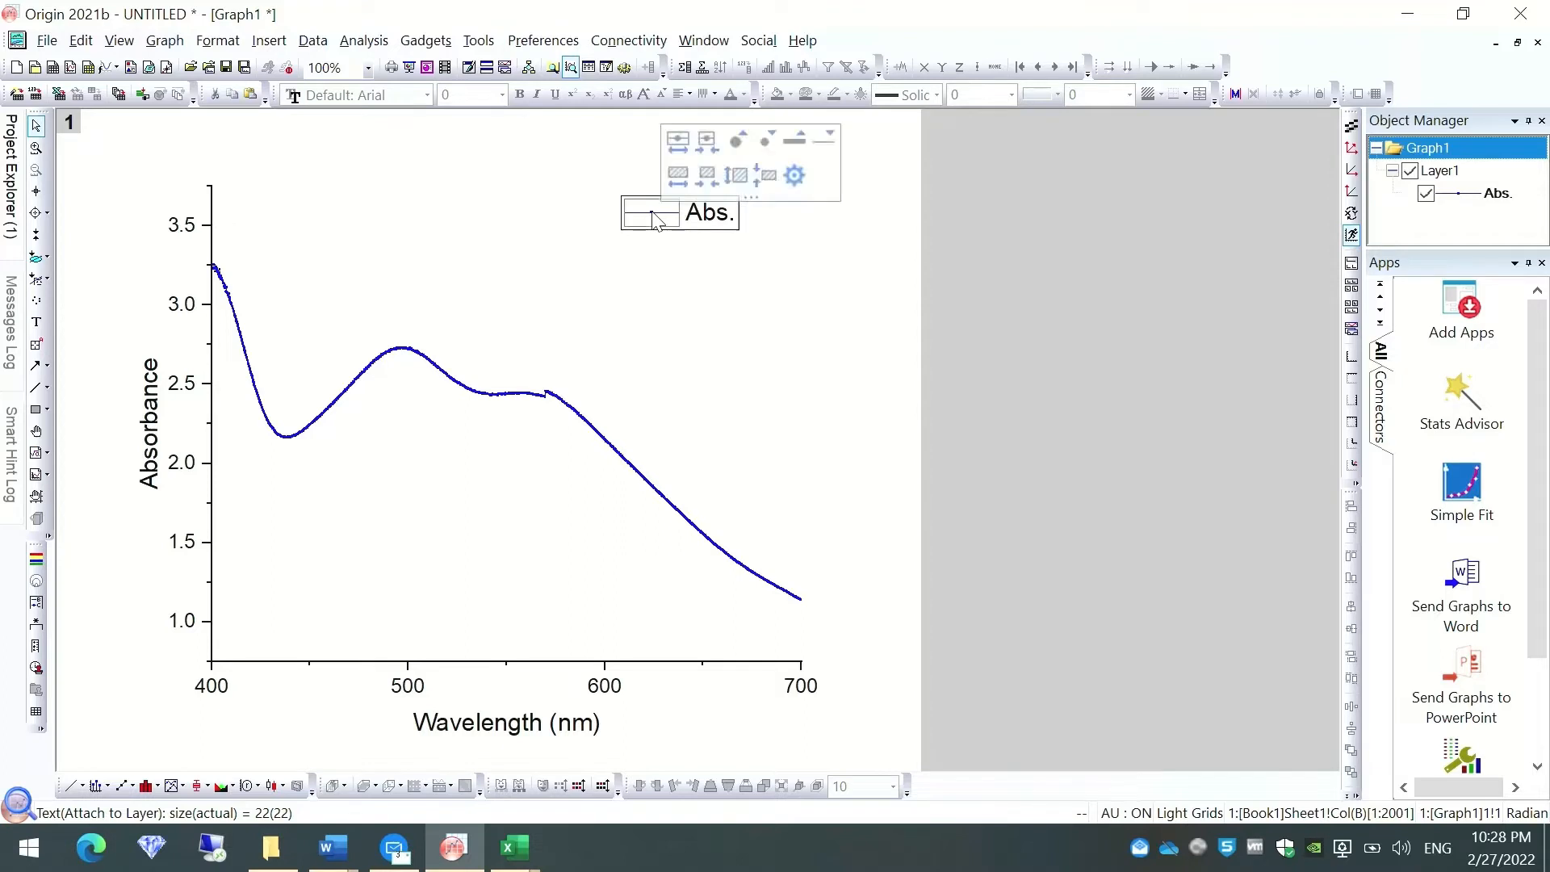
left_click(799, 143)
left_click(800, 143)
left_click(800, 143)
left_click(799, 143)
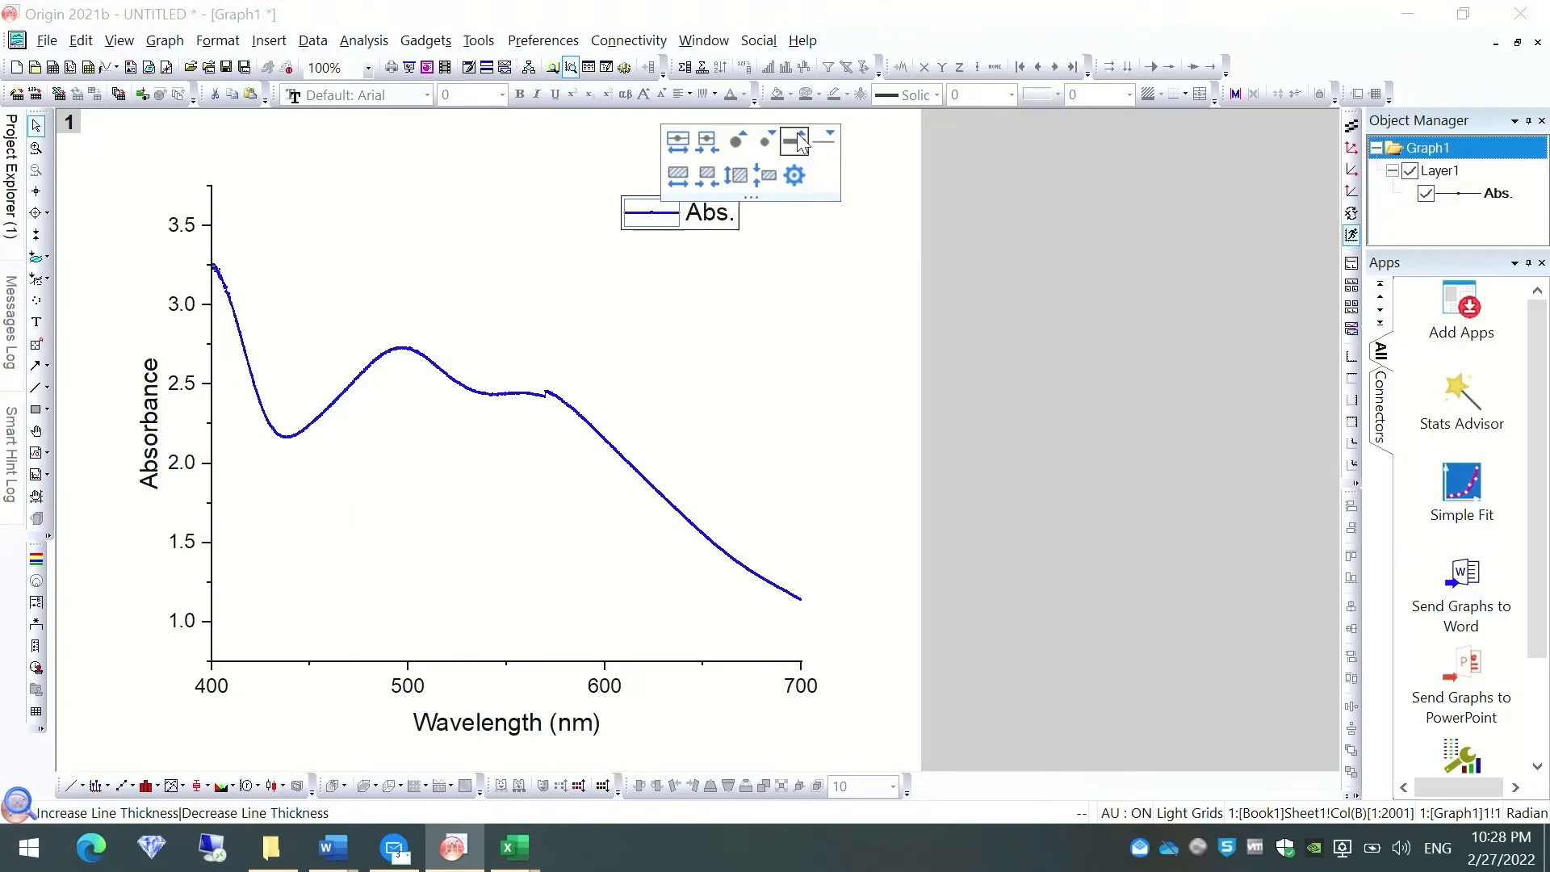
left_click(800, 143)
left_click(829, 143)
left_click(829, 143)
left_click(829, 143)
left_click(829, 143)
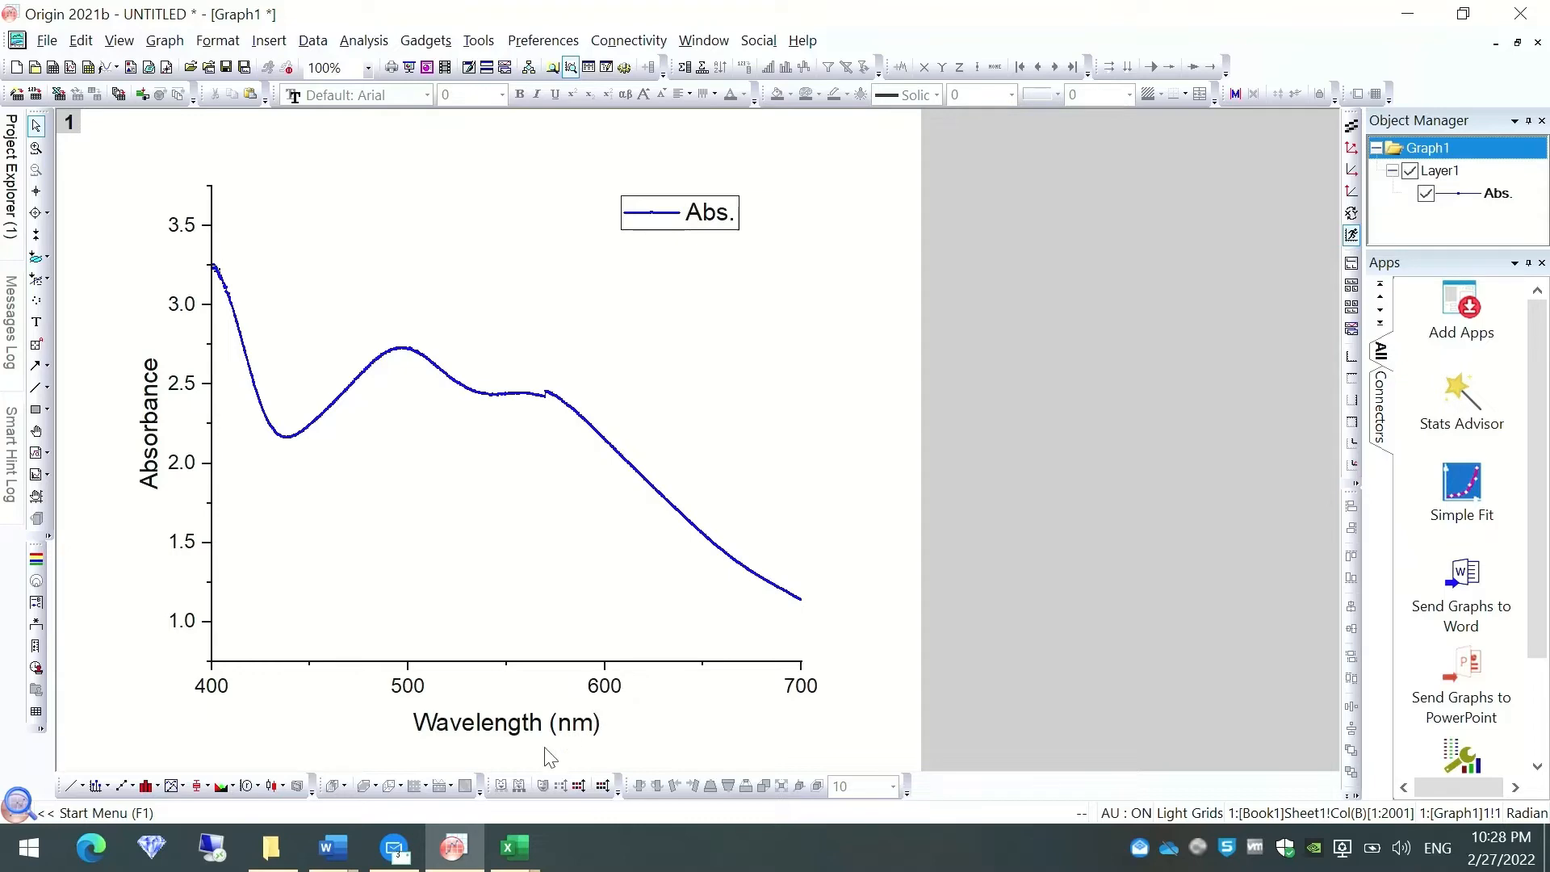
Switch to the PG_1_DCM workbook in Excel and copy the first wavelength and absorbance data pair, A3:B2003.
mouse_move(514, 848)
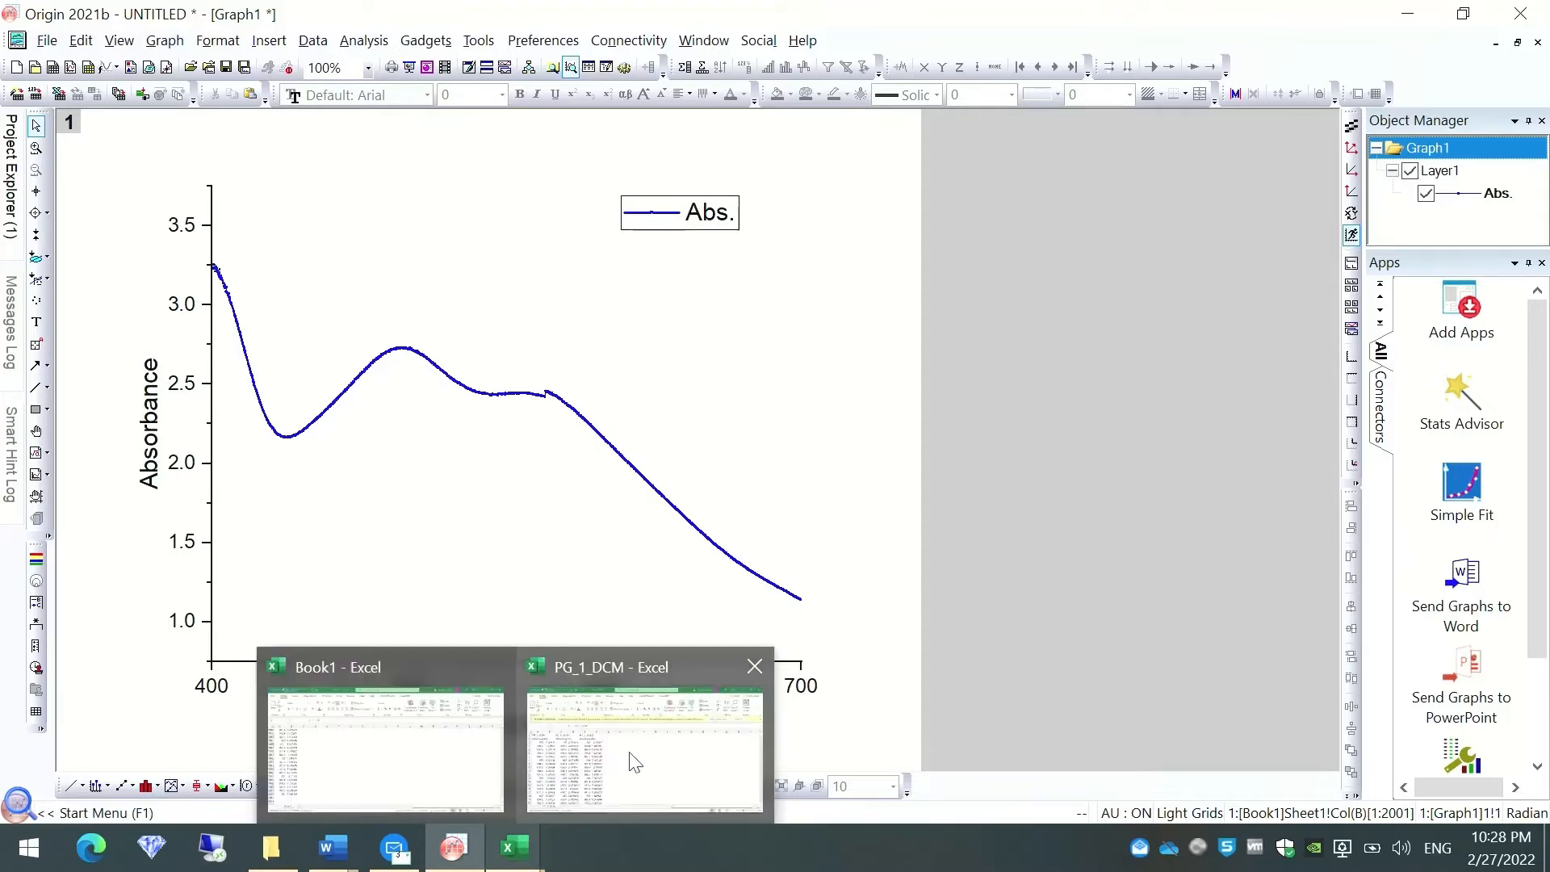
left_click(650, 753)
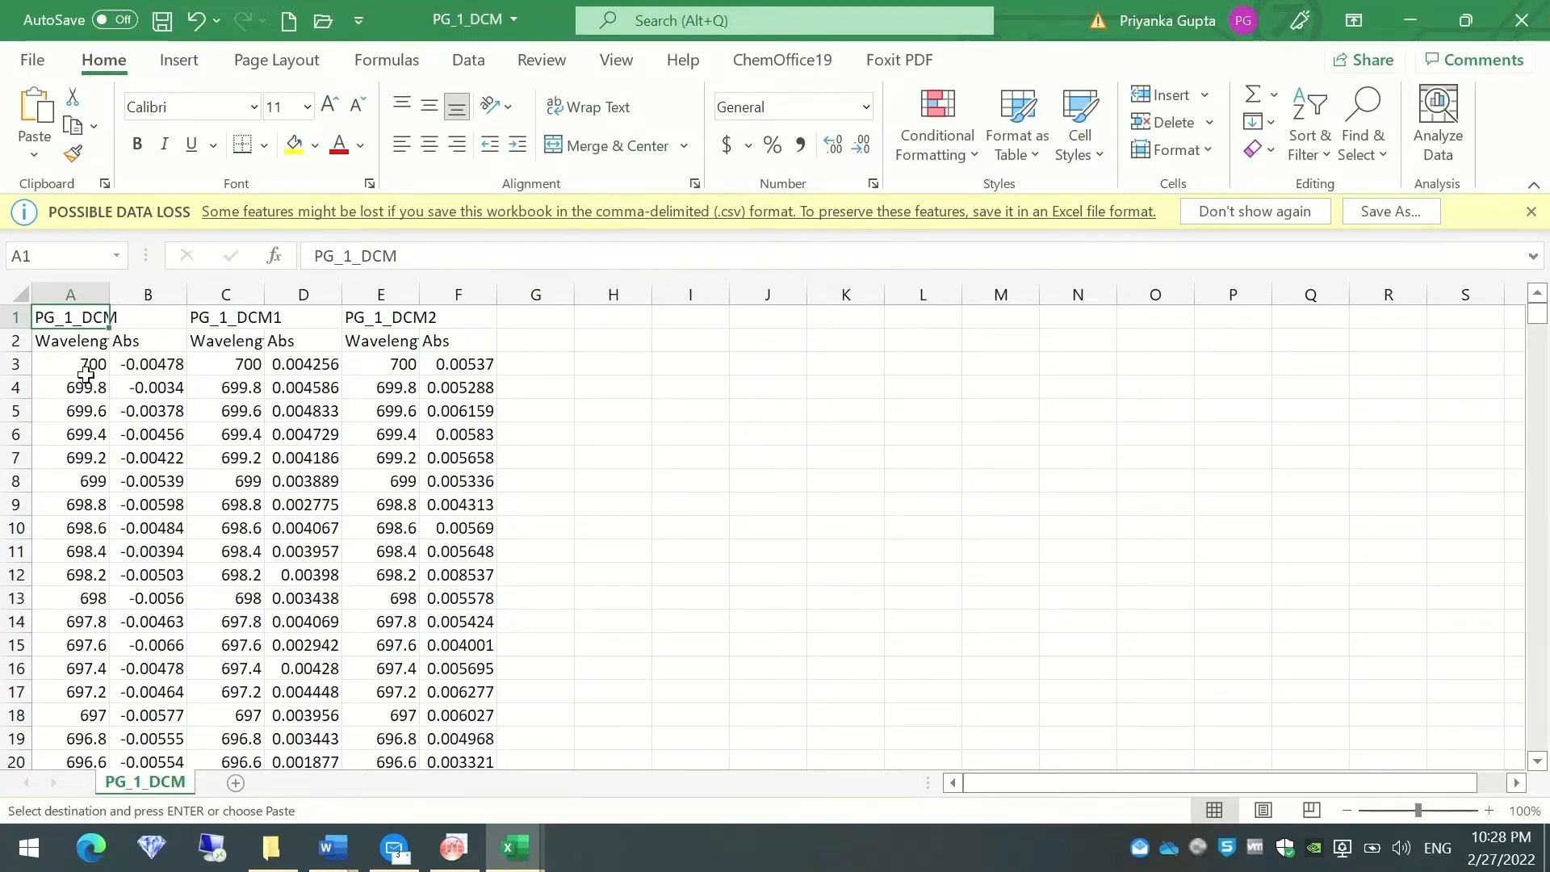
left_click_drag(83, 370, 177, 597)
key("ctrl+c")
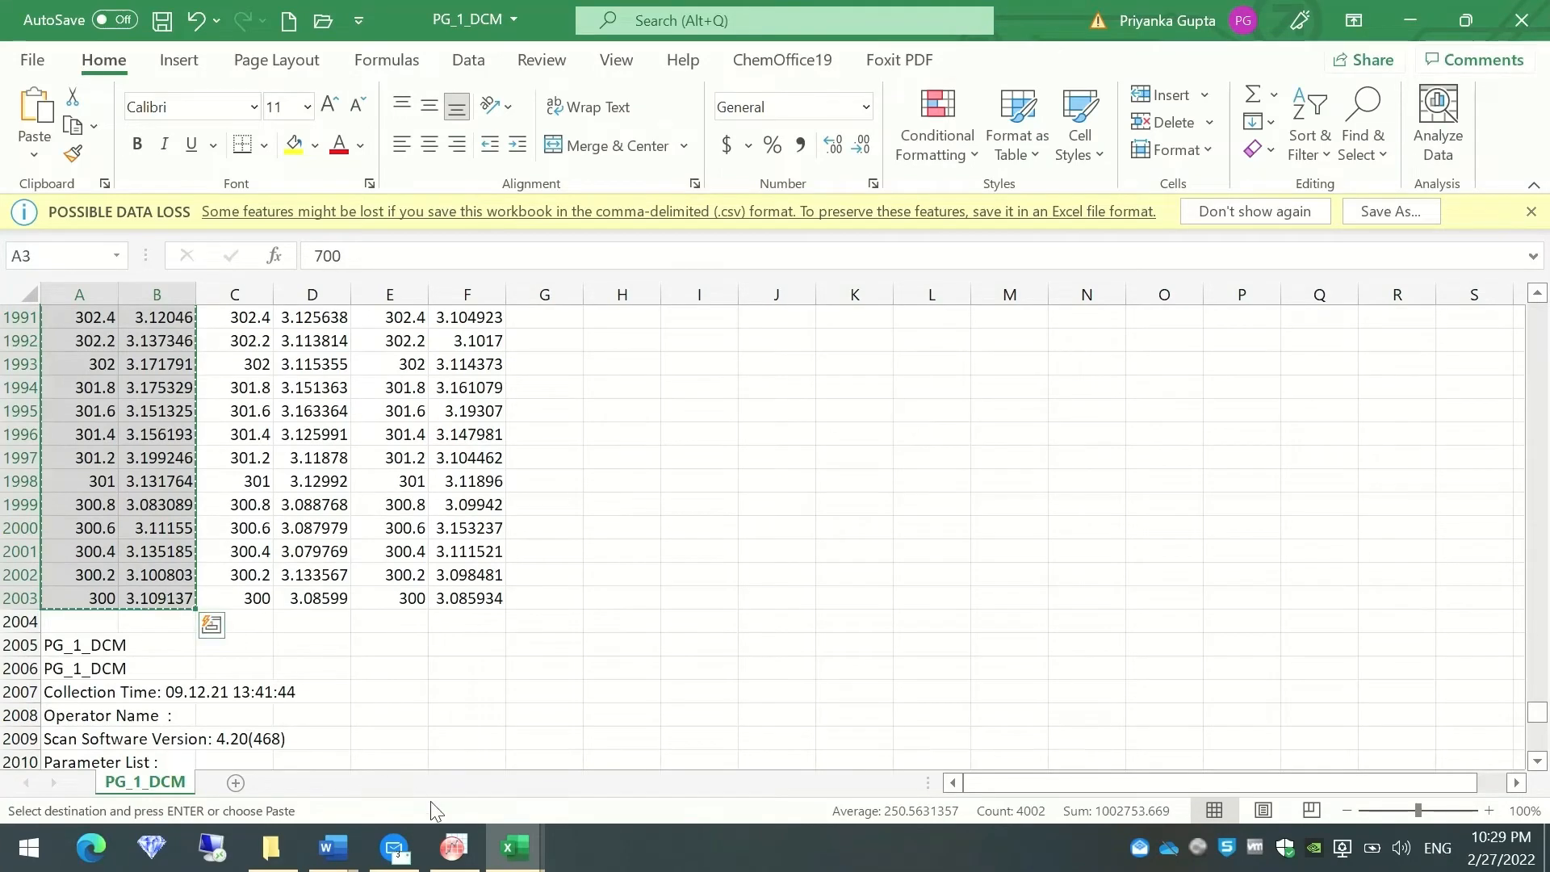
Switch back to Origin, bring the Book1 worksheet in front of the graph and add 2 new columns to it.
left_click(453, 846)
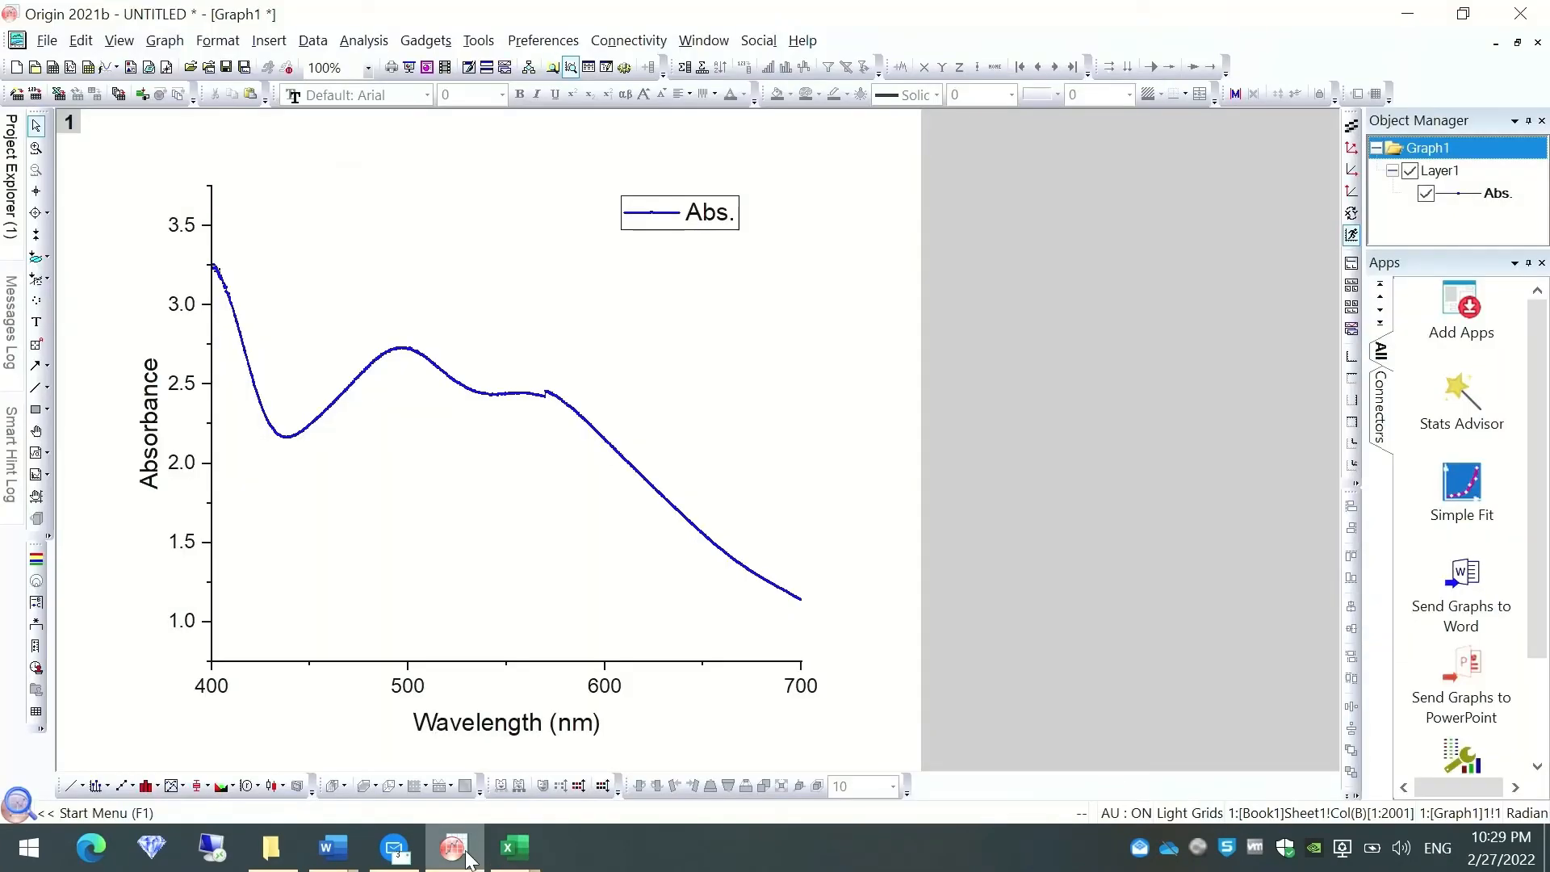
left_click(1517, 42)
left_click(439, 151)
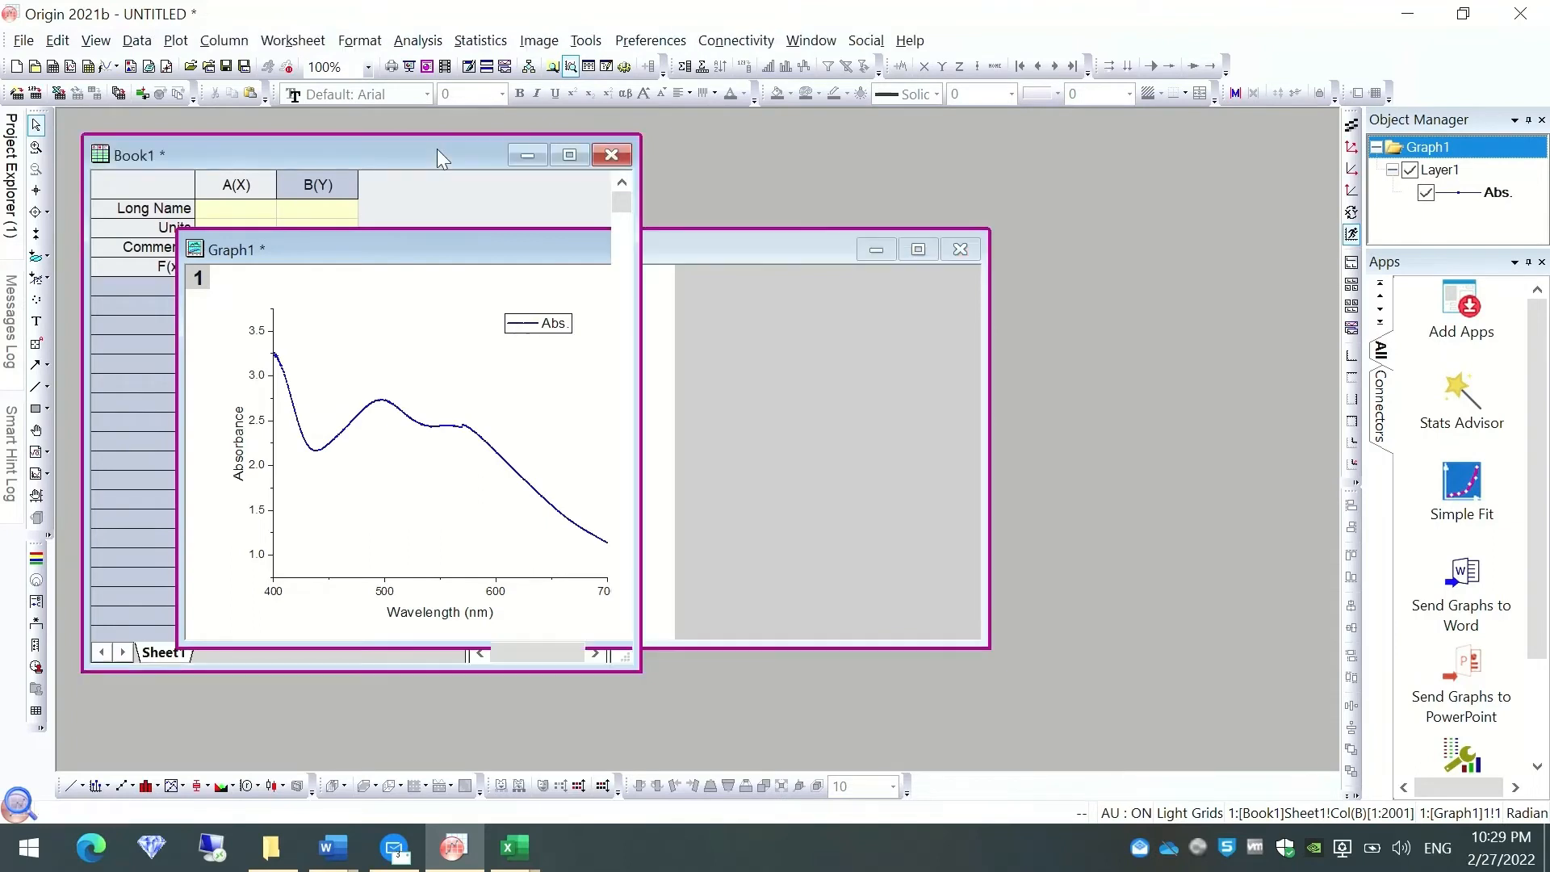
left_click(407, 252)
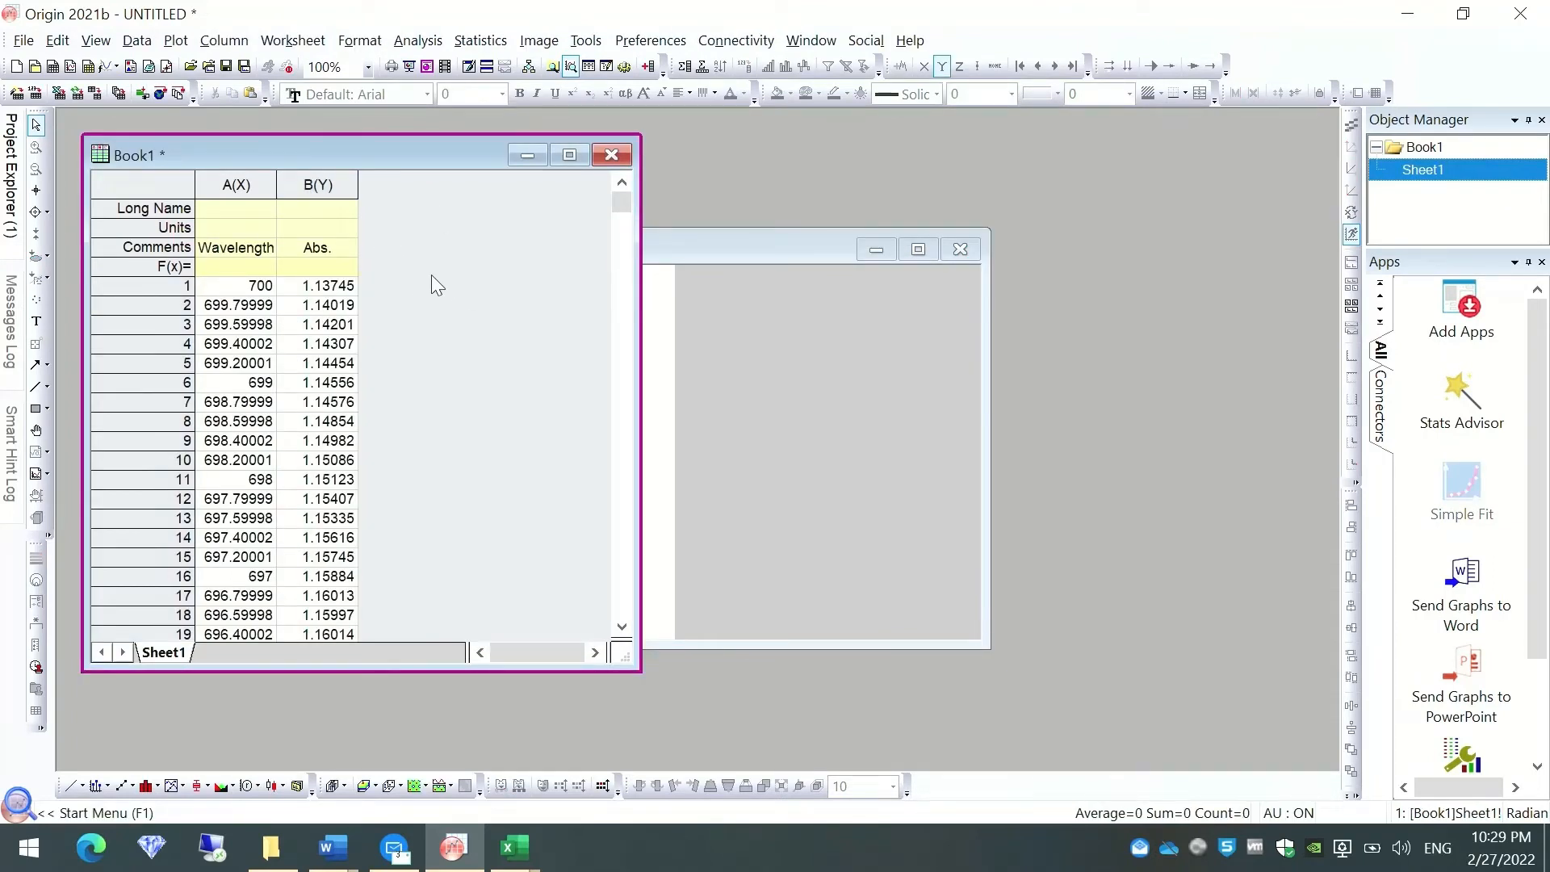
left_click(225, 42)
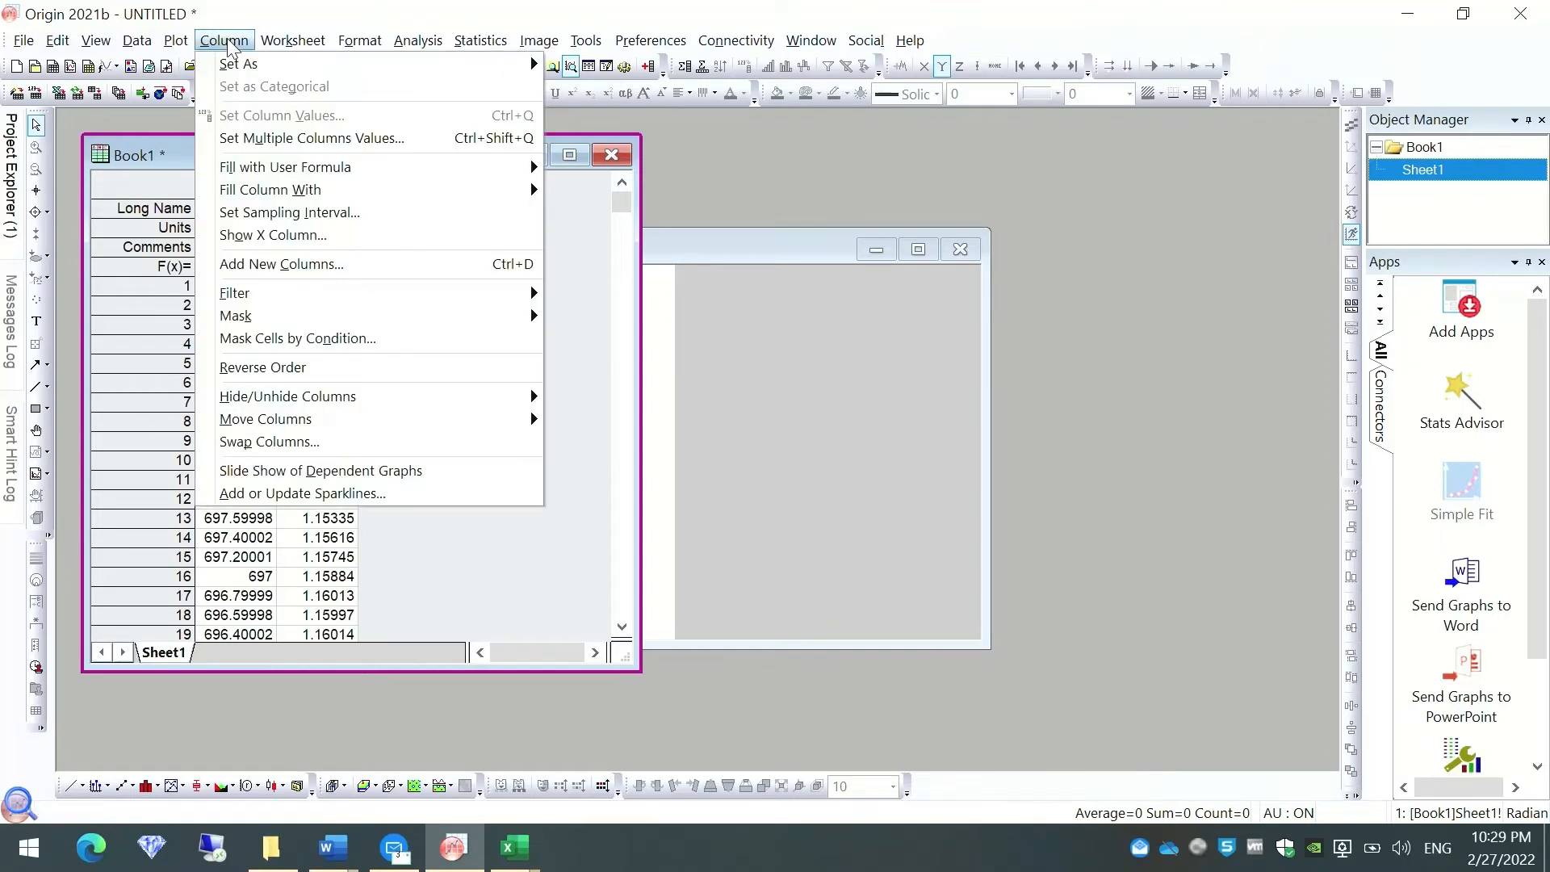
left_click(271, 263)
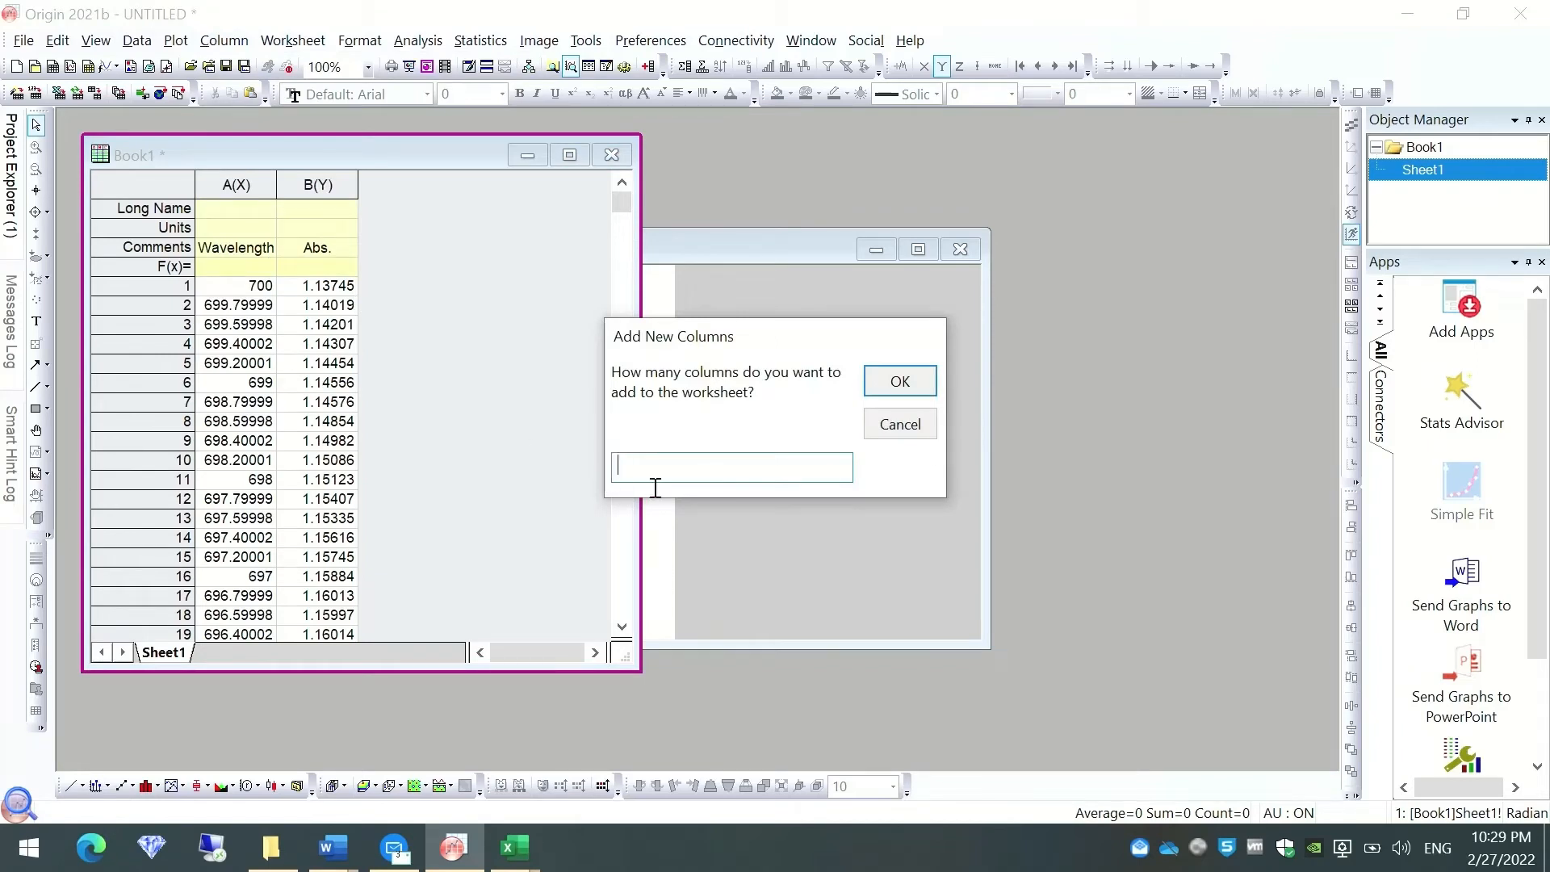
type("2")
left_click(898, 381)
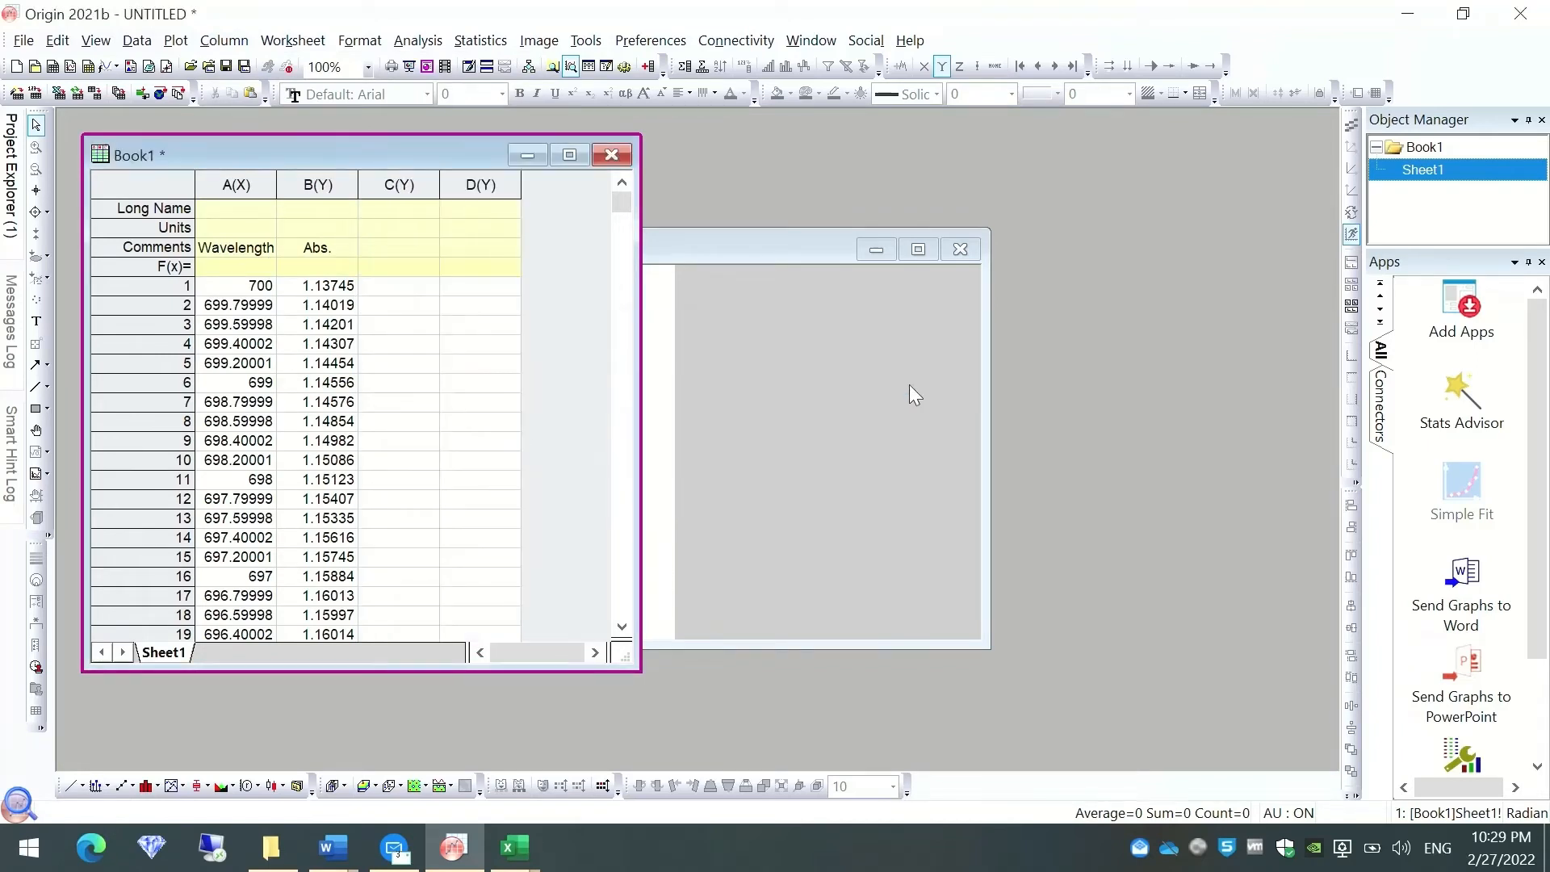
Paste the copied wavelength and absorbance data into columns C and D, starting at row 1.
left_click(414, 293)
key("ctrl+v")
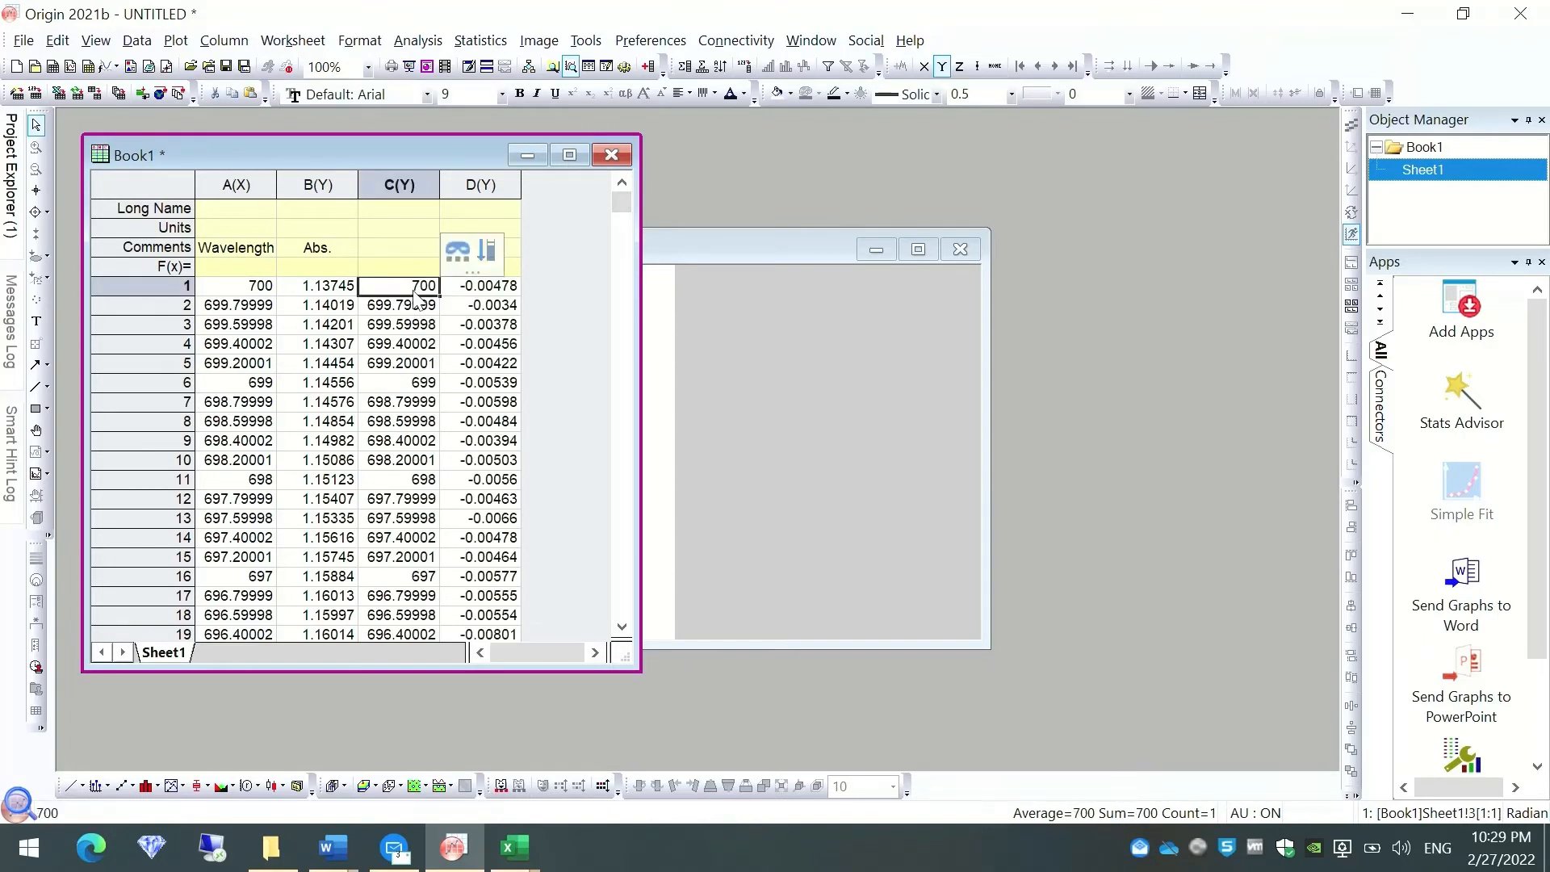
left_click(550, 327)
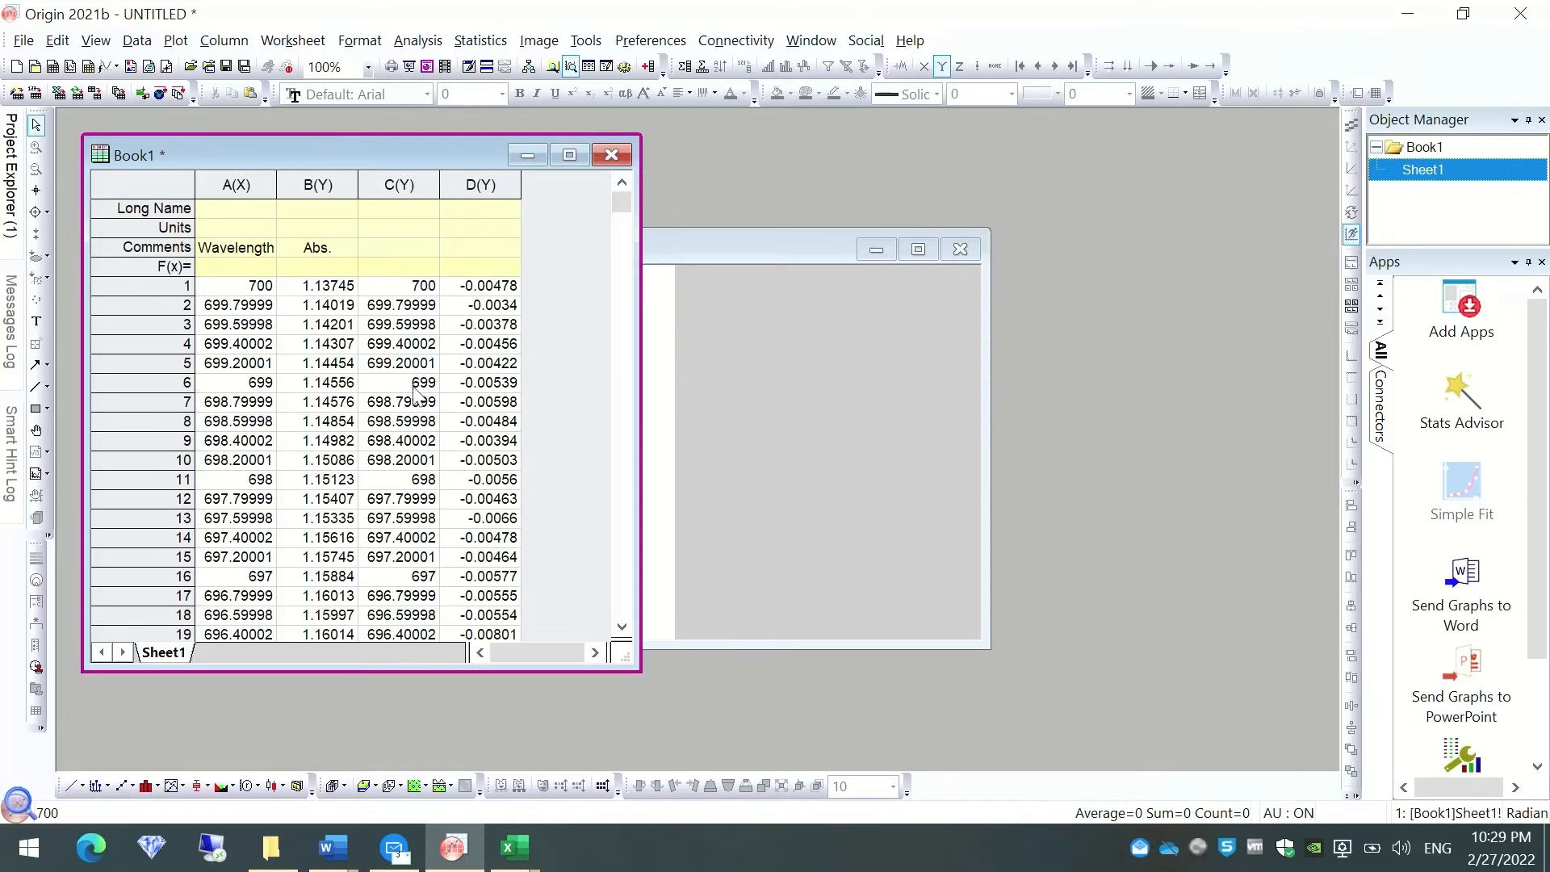
Set column C of the Book1 worksheet as an X column.
left_click(425, 197)
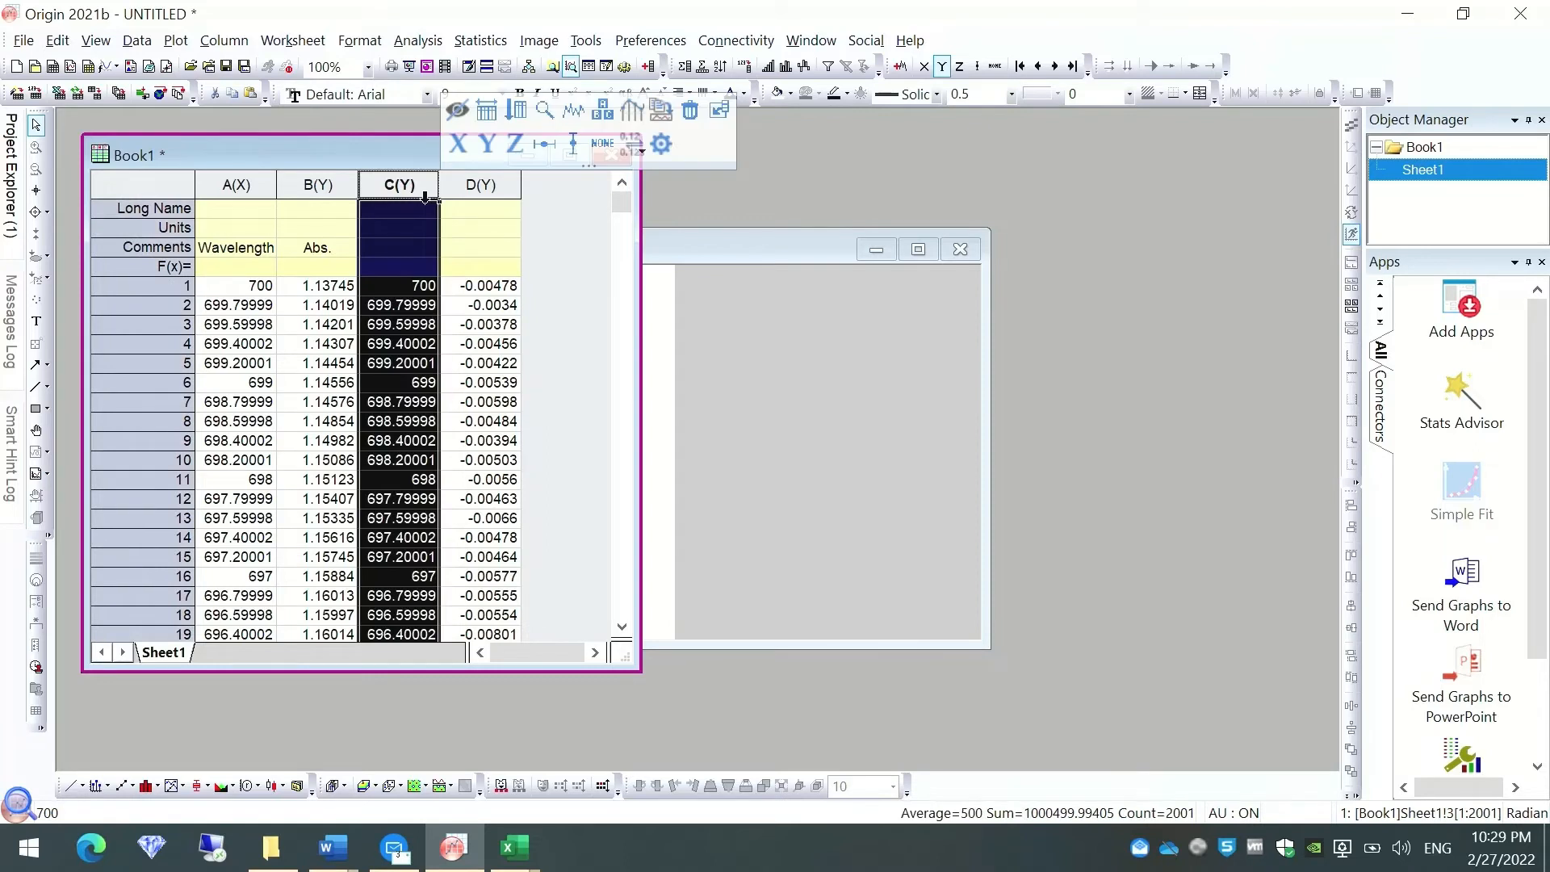
left_click(458, 144)
left_click(567, 246)
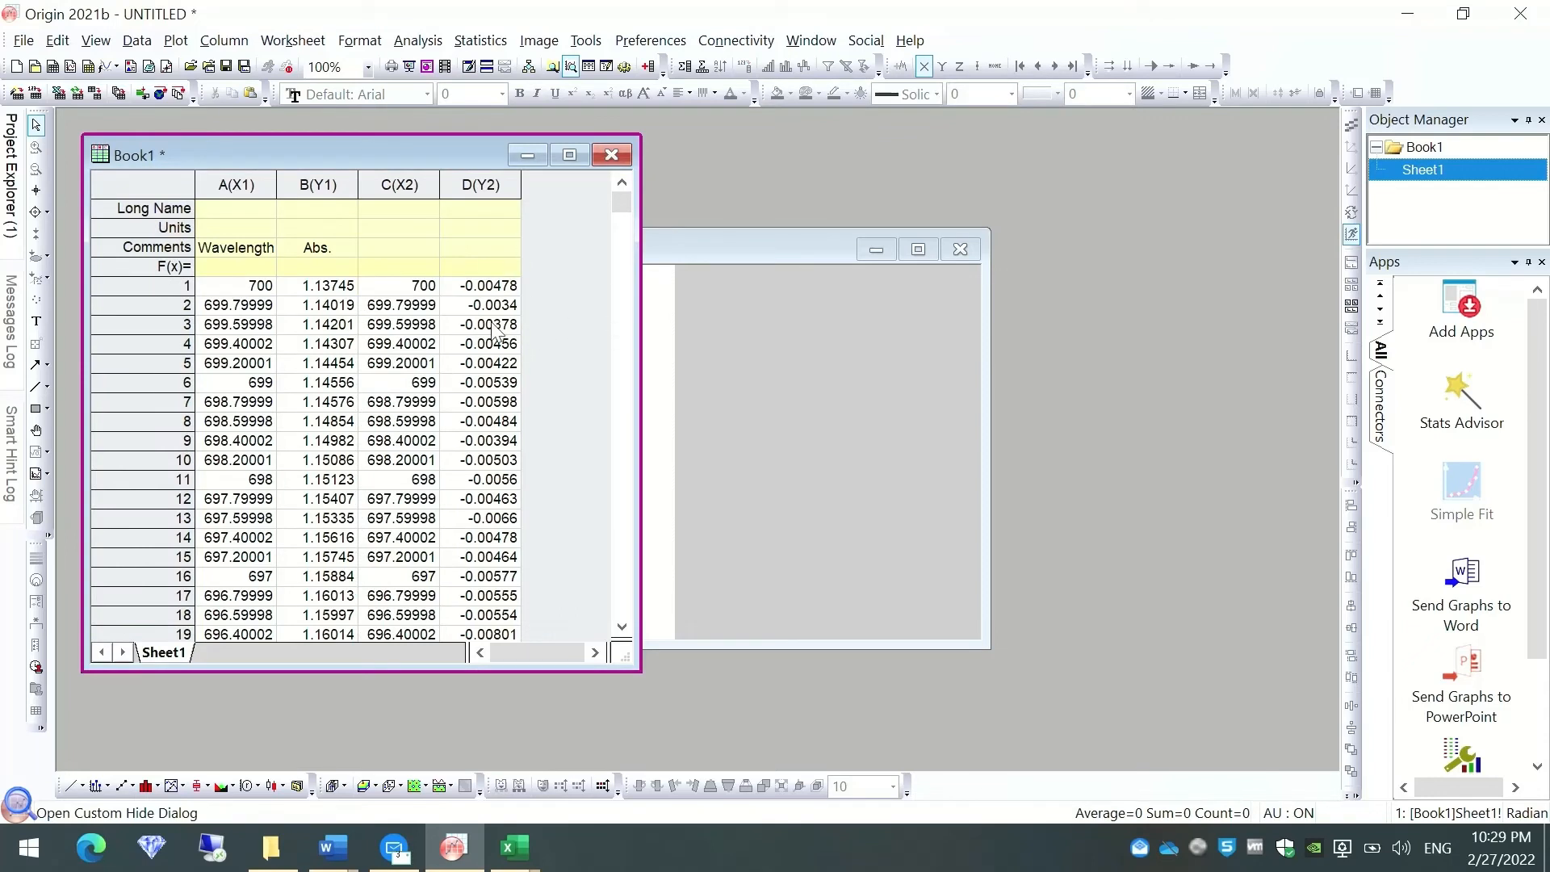
left_click(378, 254)
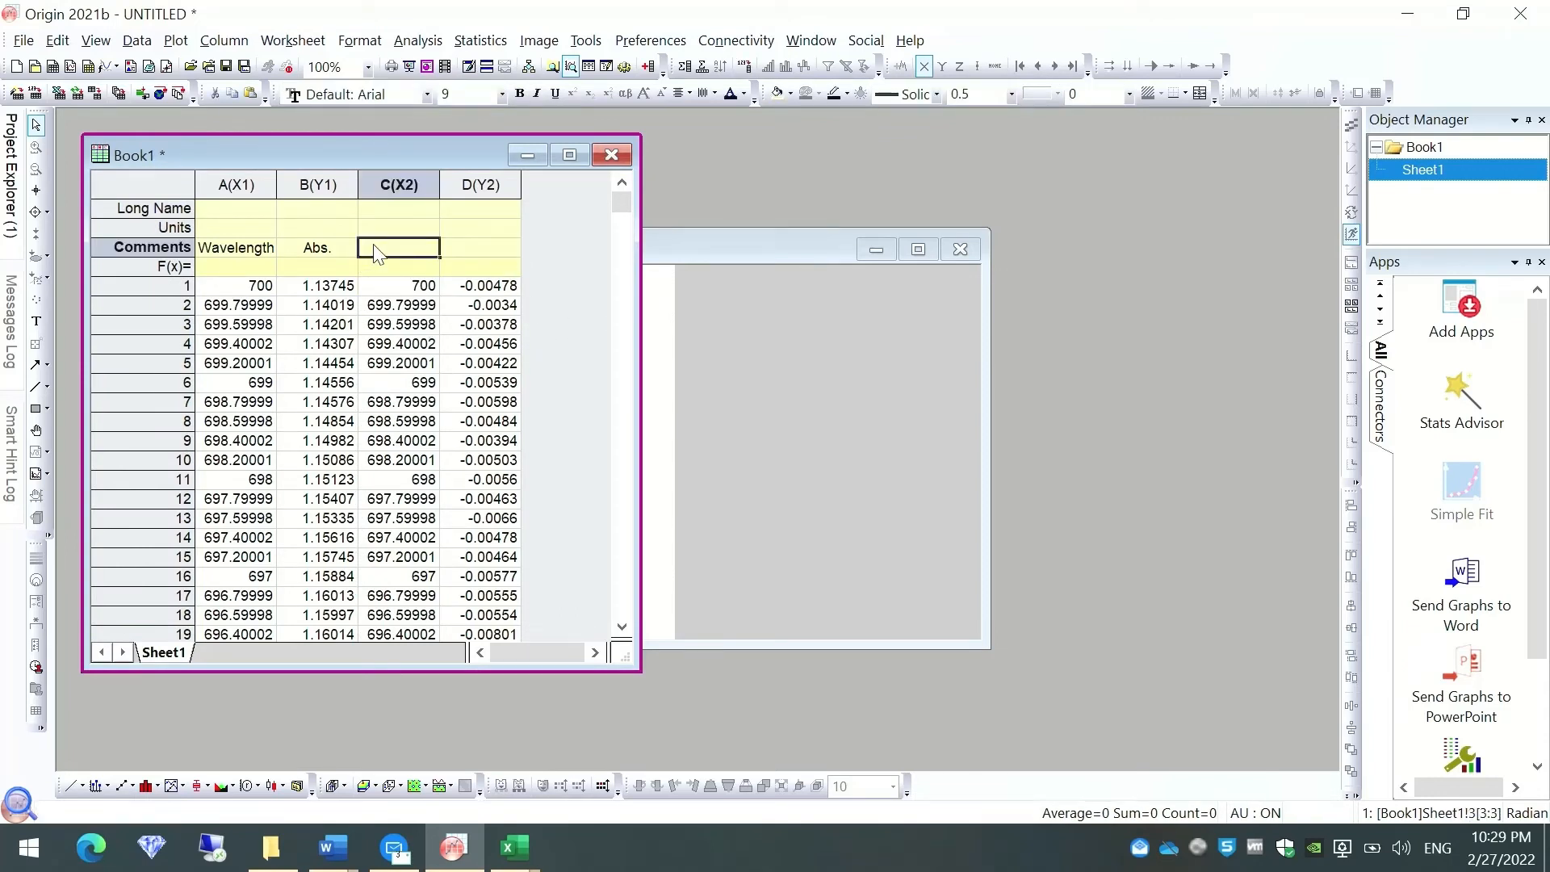
left_click(533, 271)
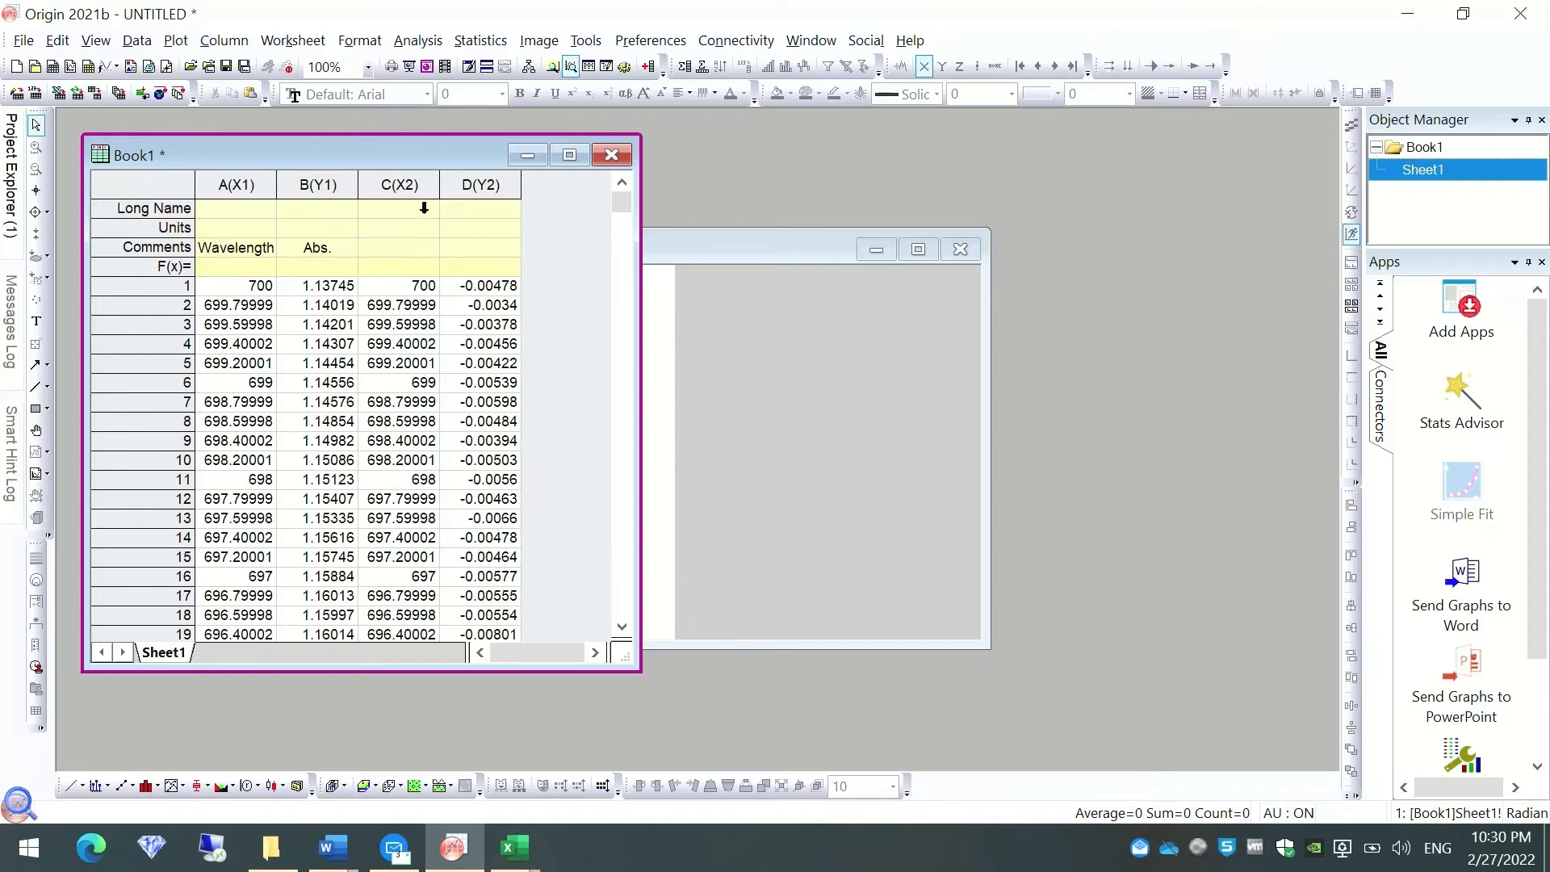
Plot all four worksheet columns as a Line + Symbol graph and maximize the new graph window.
left_click(174, 194)
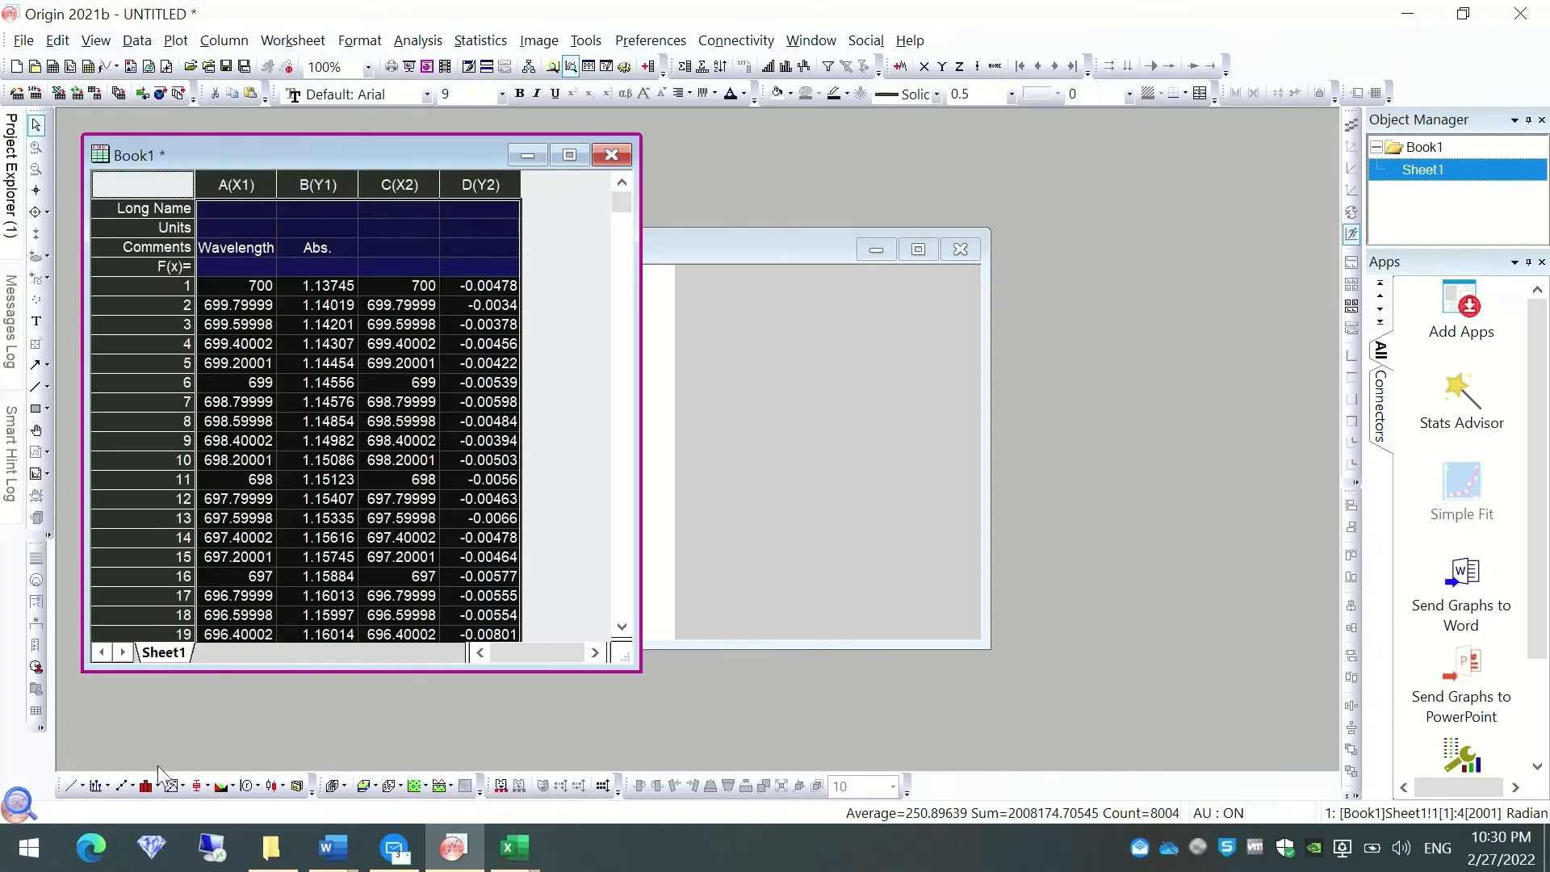
left_click(129, 785)
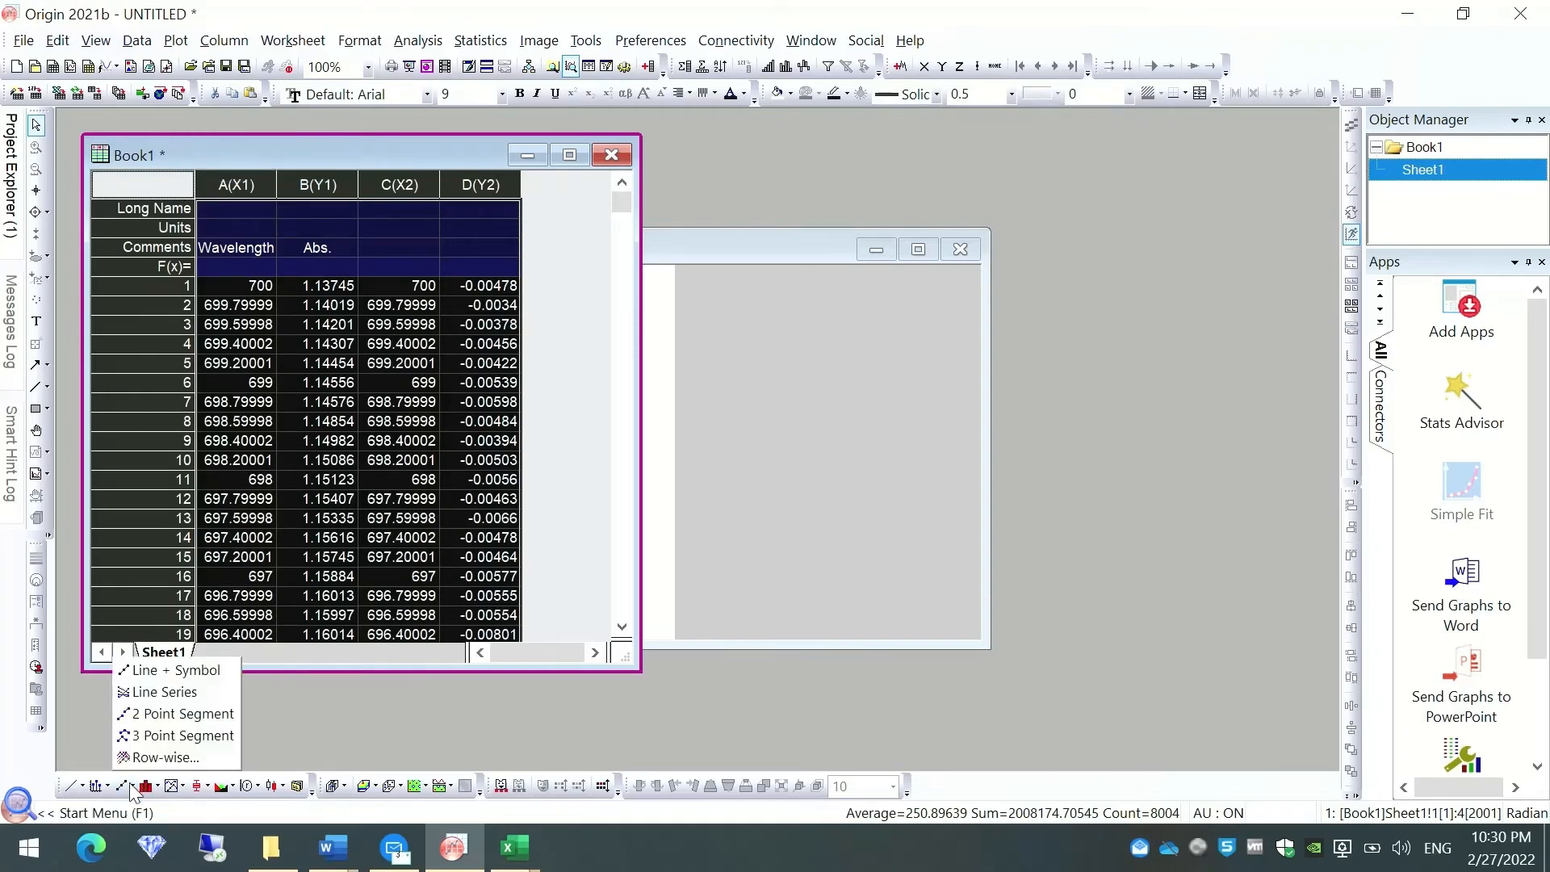
left_click(182, 670)
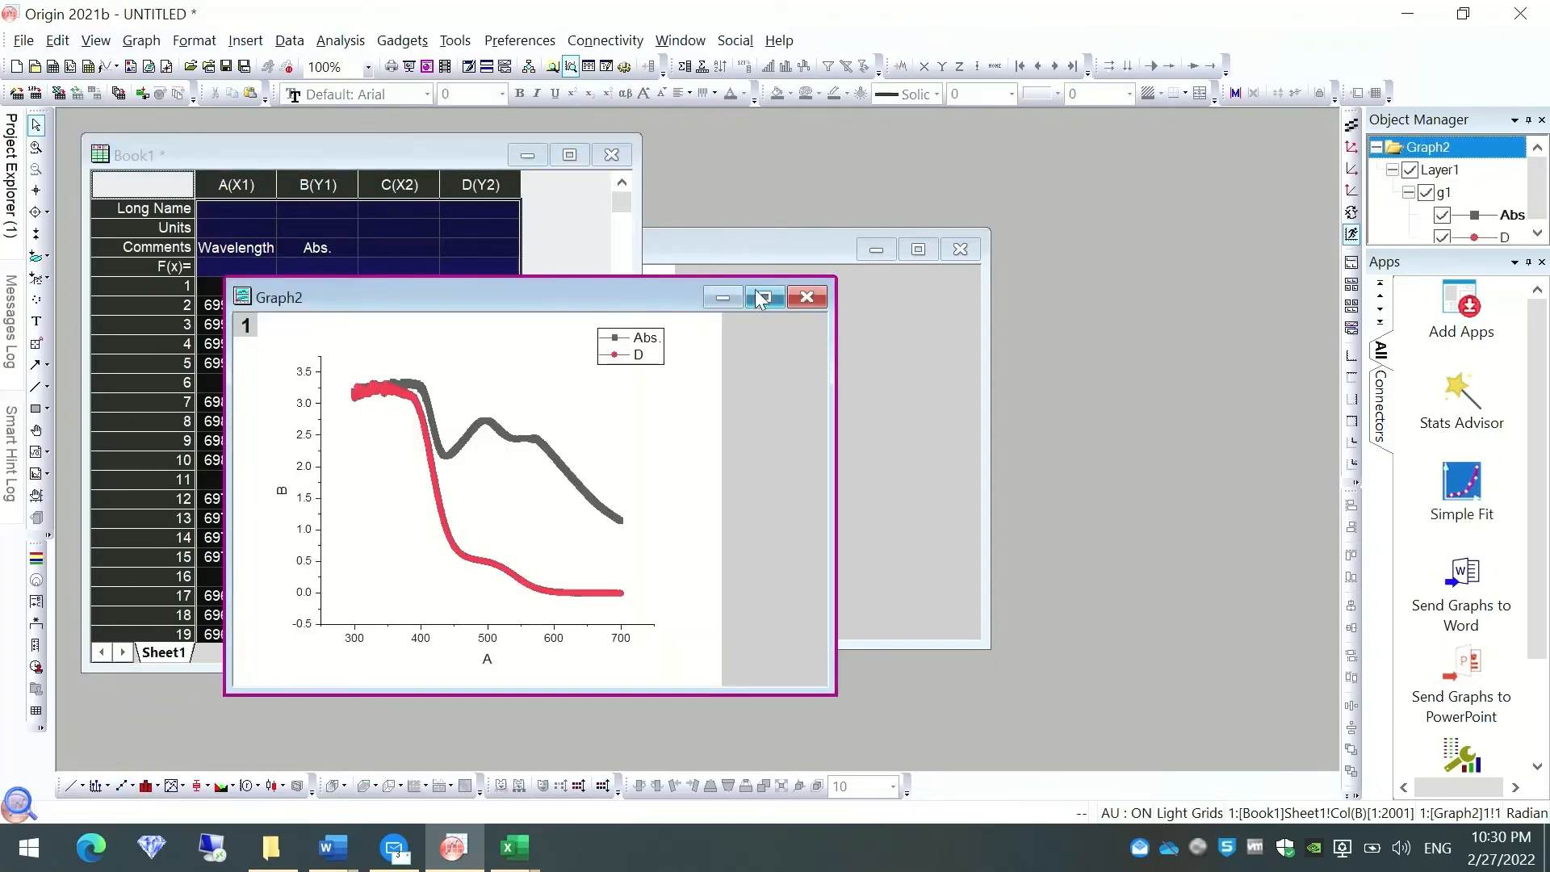
left_click(759, 298)
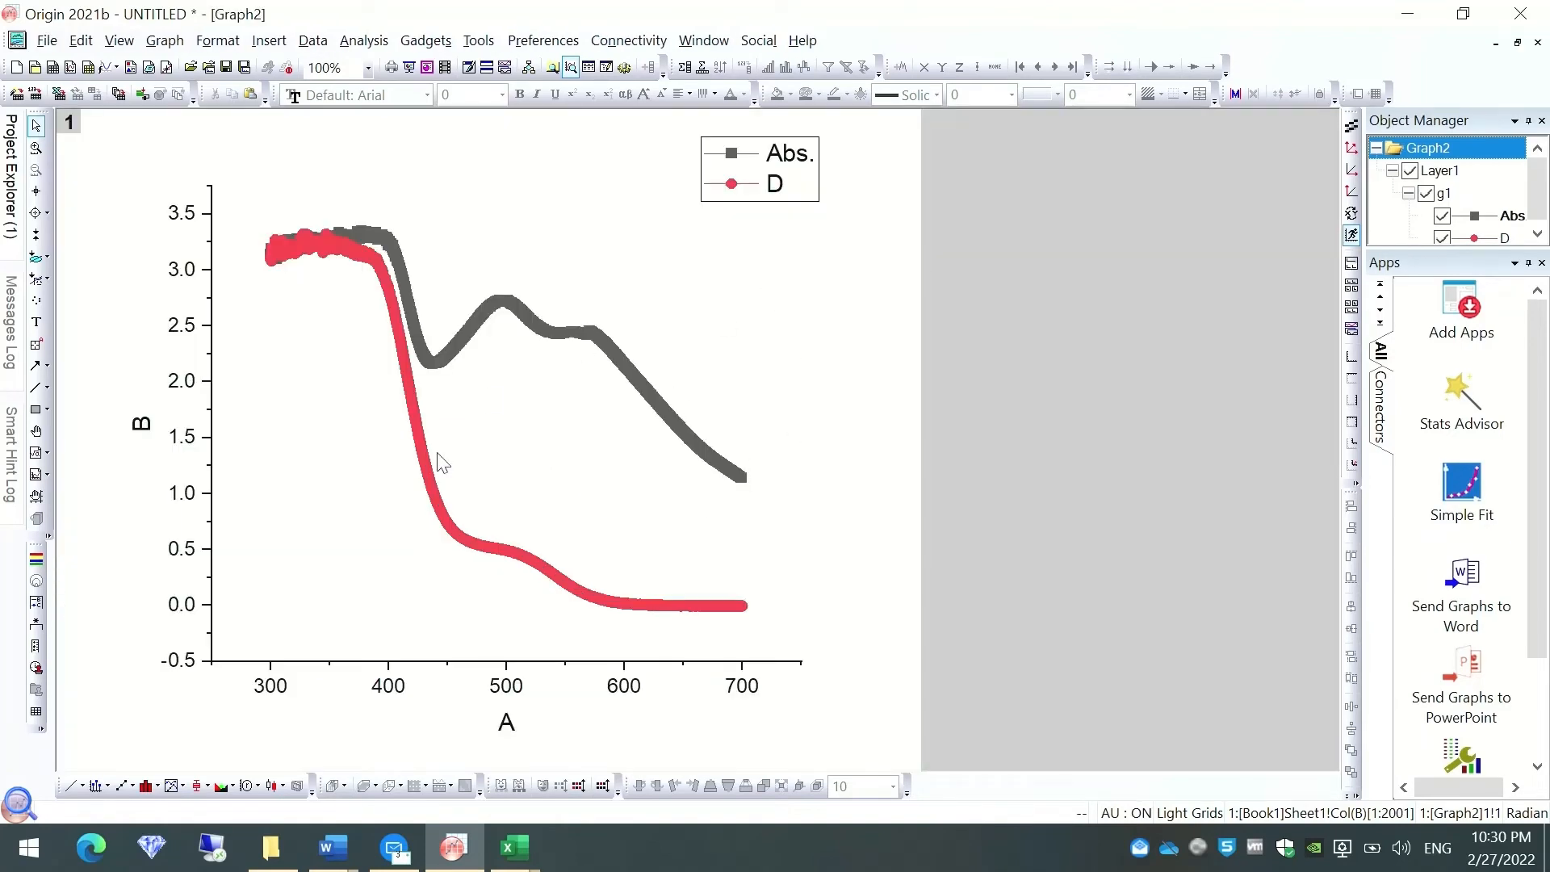